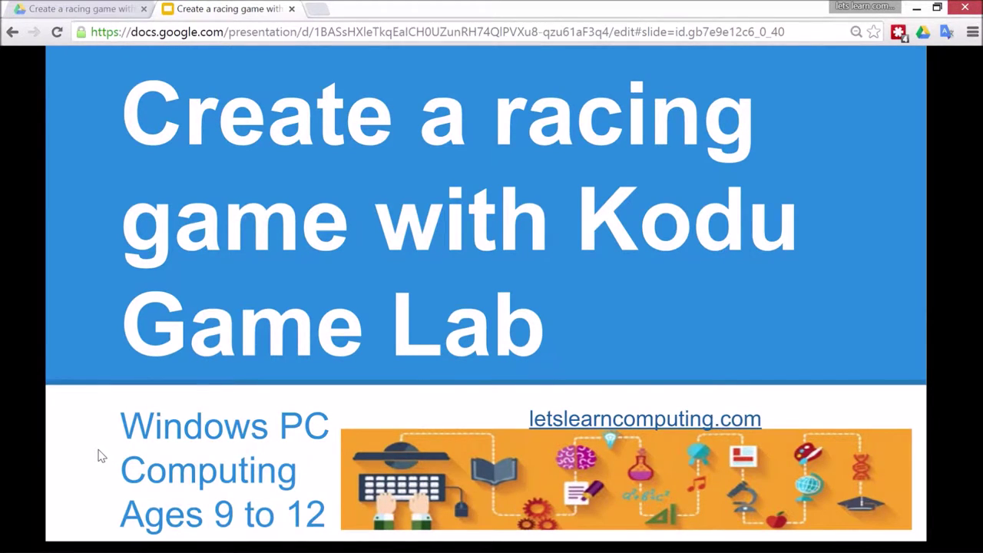
Advance the lesson slides past the title and Lesson concepts to Easy activities.
key("Right")
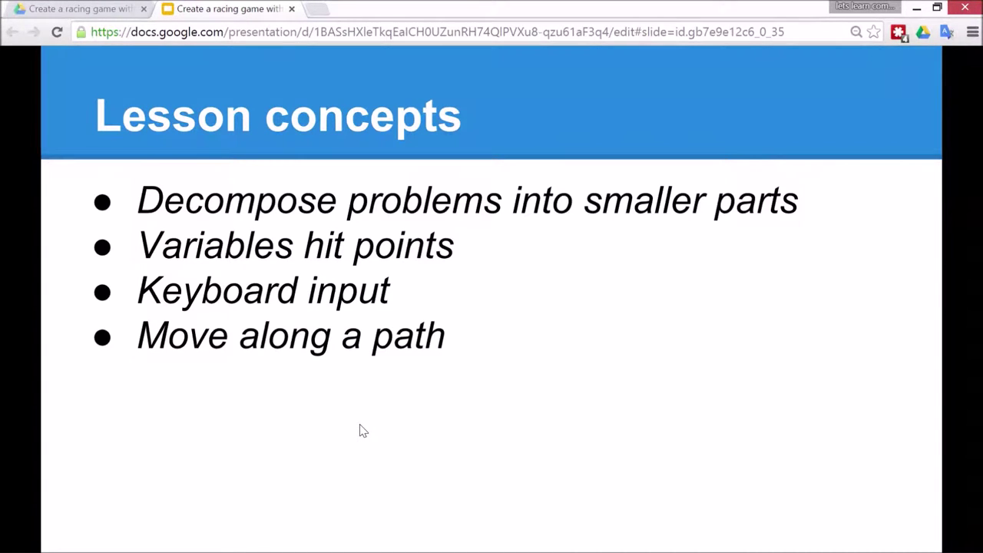
key("Right")
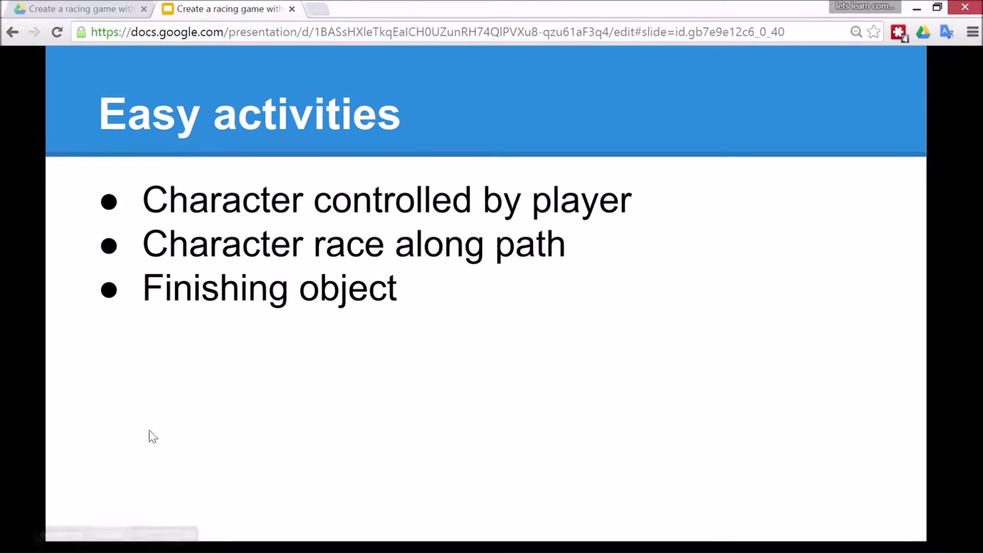
Bring the Kodu Game Lab window with its small grass world to the front.
left_click(99, 540)
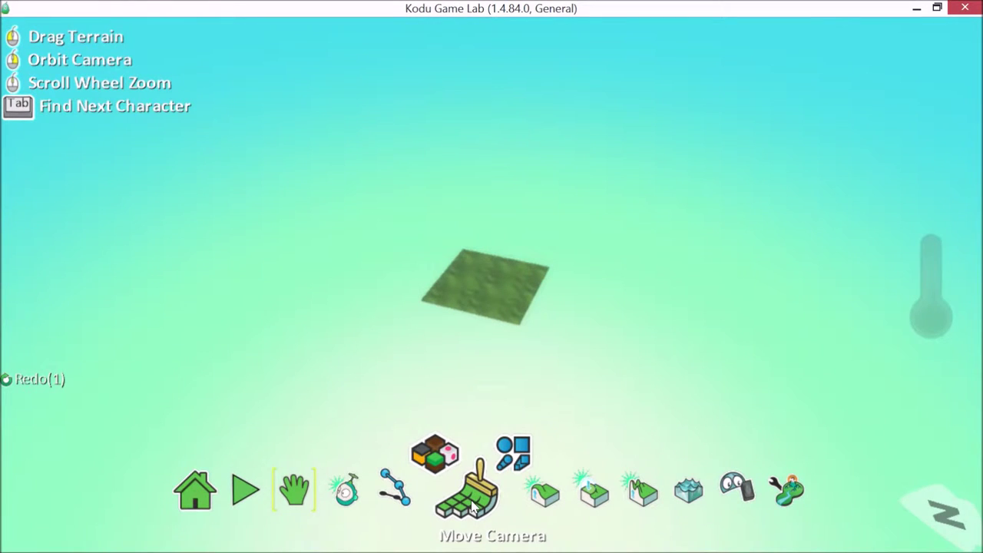
Select paint material 32, tan with red stars, in the smooth style.
left_click(473, 507)
left_click(436, 461)
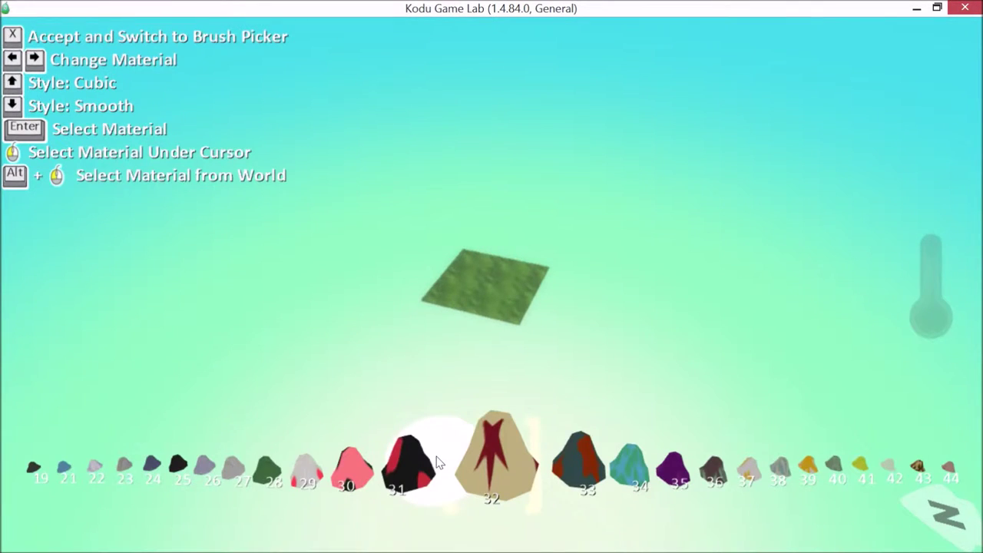
left_click(488, 464)
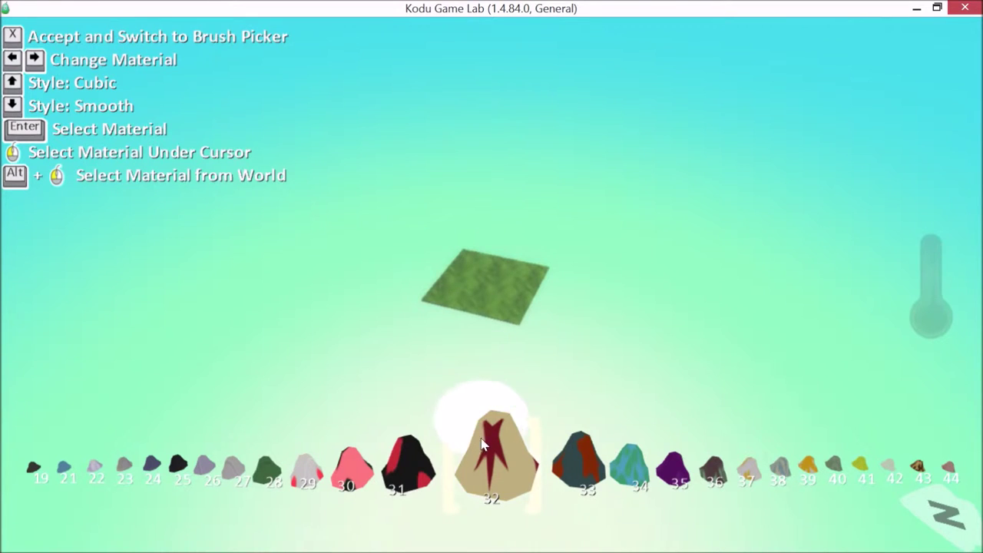
key("Up")
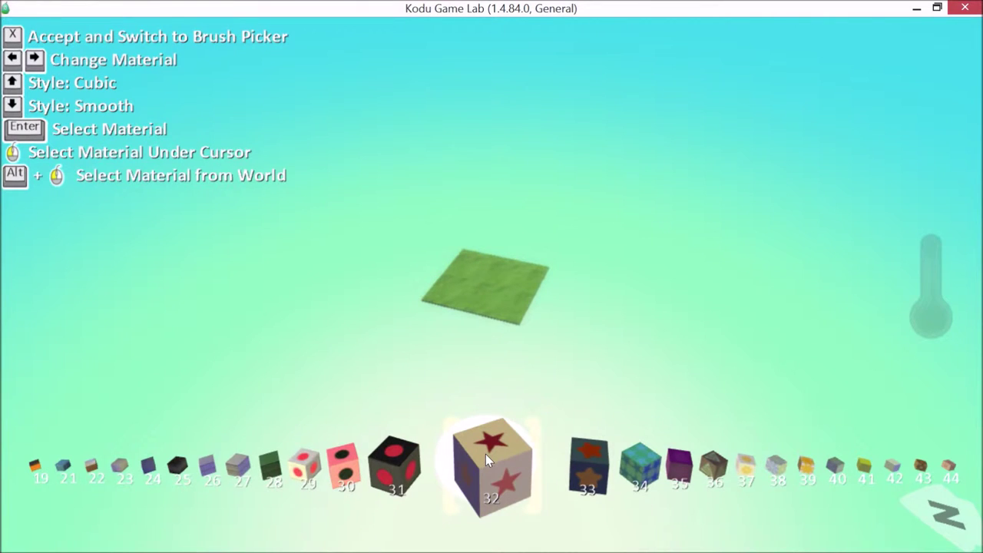
key("Down")
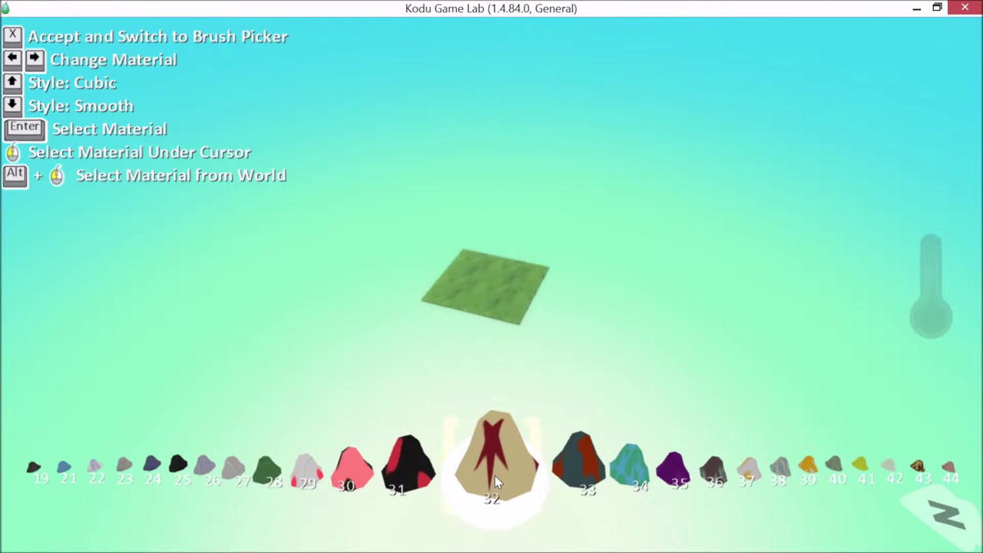
left_click(496, 473)
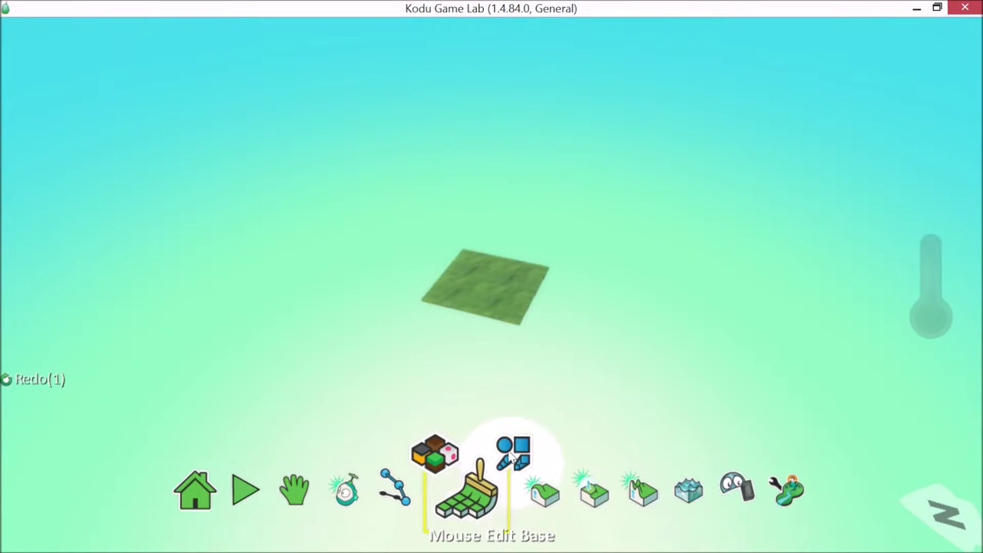
With the hard round brush, erase the grass patch and paint a looping tan track.
left_click(507, 453)
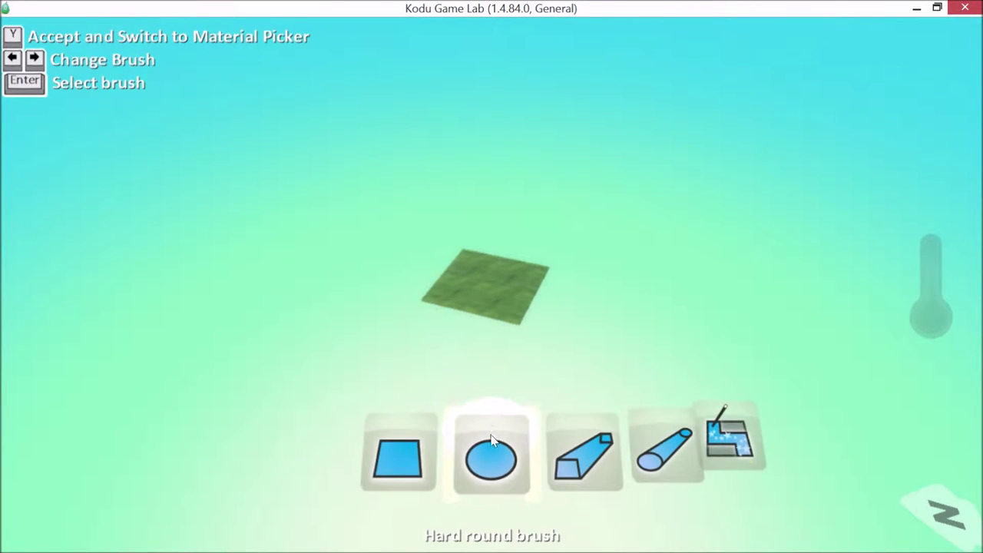
left_click(496, 457)
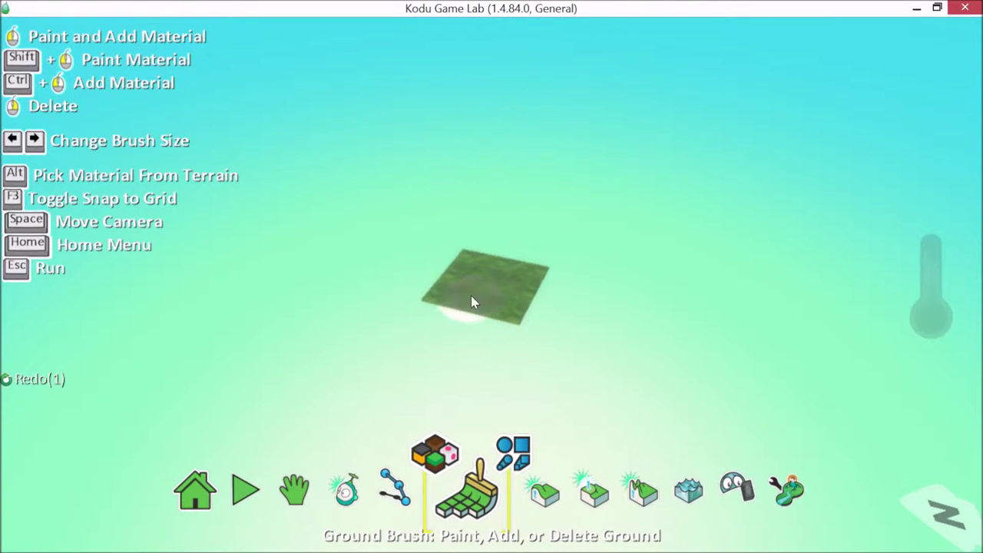
mouse_move(471, 296)
right_mouse_down()
mouse_move(482, 259)
mouse_move(432, 311)
mouse_move(522, 272)
mouse_move(511, 323)
right_mouse_up()
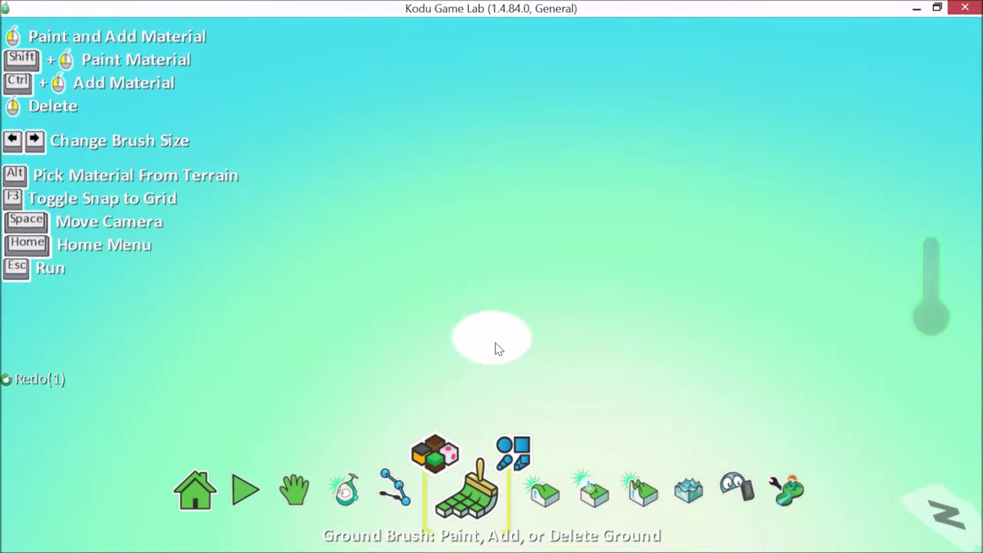
mouse_move(491, 340)
left_mouse_down()
mouse_move(351, 307)
mouse_move(321, 275)
left_mouse_up()
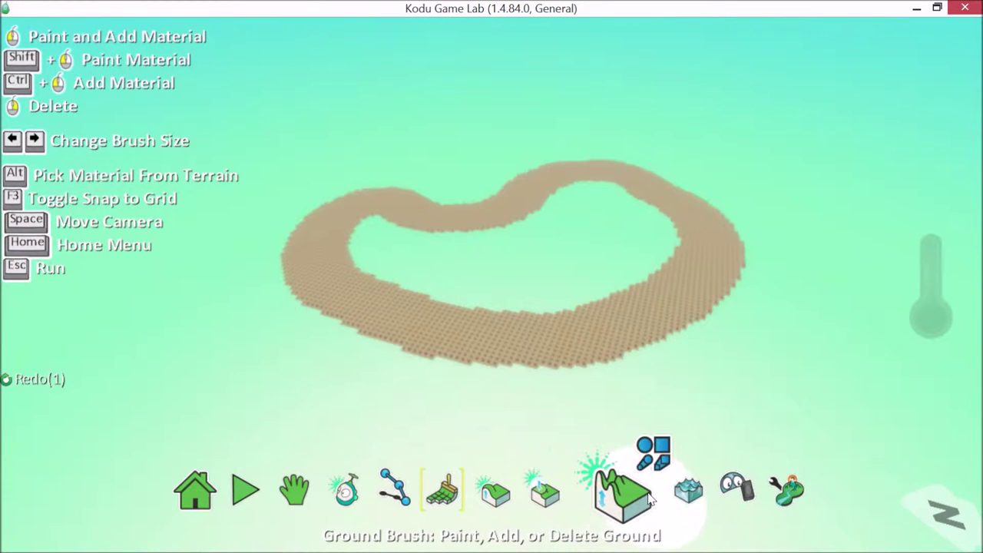
left_click(506, 503)
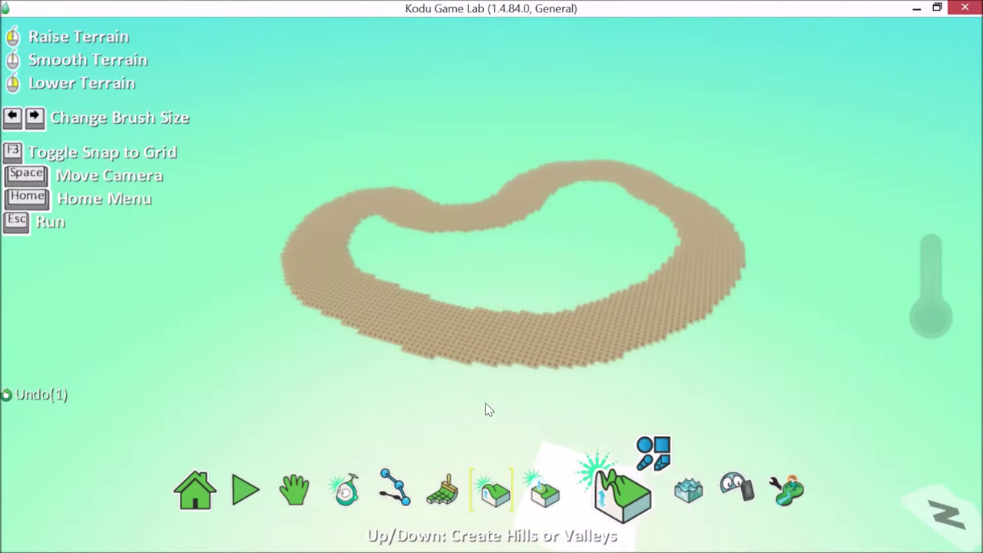
Raise the looping track into tall walls with the Up/Down tool.
mouse_move(421, 360)
left_mouse_down()
mouse_move(282, 239)
mouse_move(589, 175)
mouse_move(630, 182)
mouse_move(658, 208)
mouse_move(655, 265)
left_mouse_up()
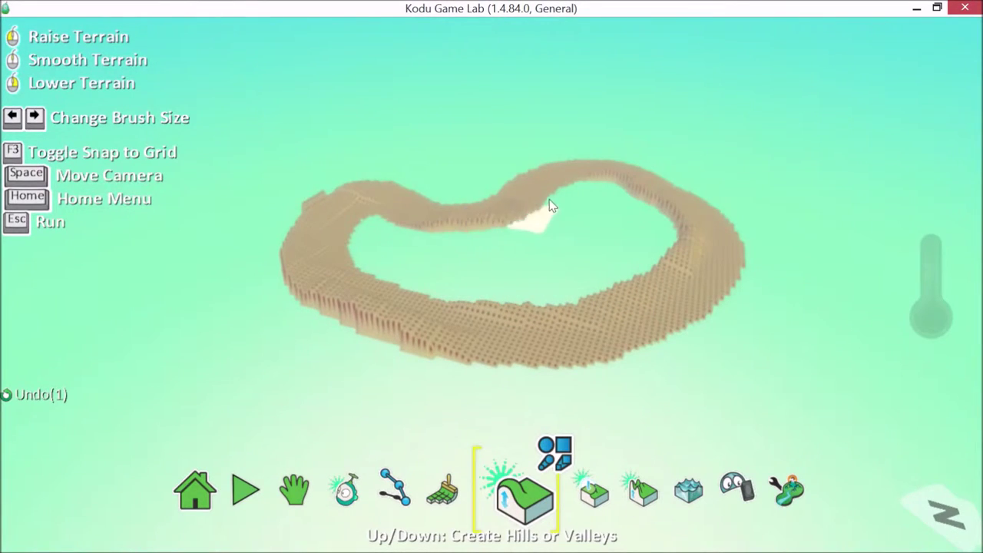
scroll(302, 194, "up", 2)
scroll(302, 198, "up", 3)
scroll(305, 244, "up", 2)
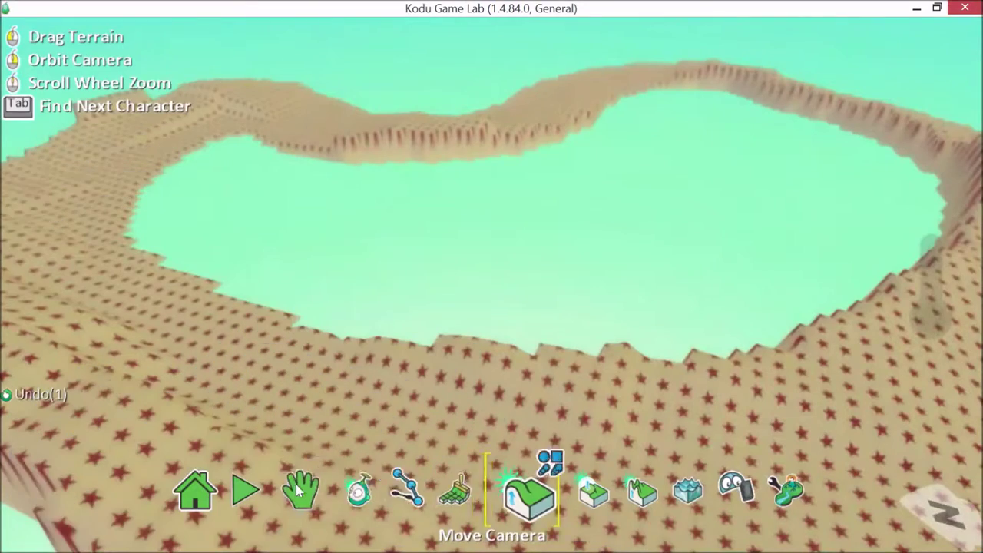
Pan, orbit and zoom the camera to see the whole raised track loop.
left_click(298, 485)
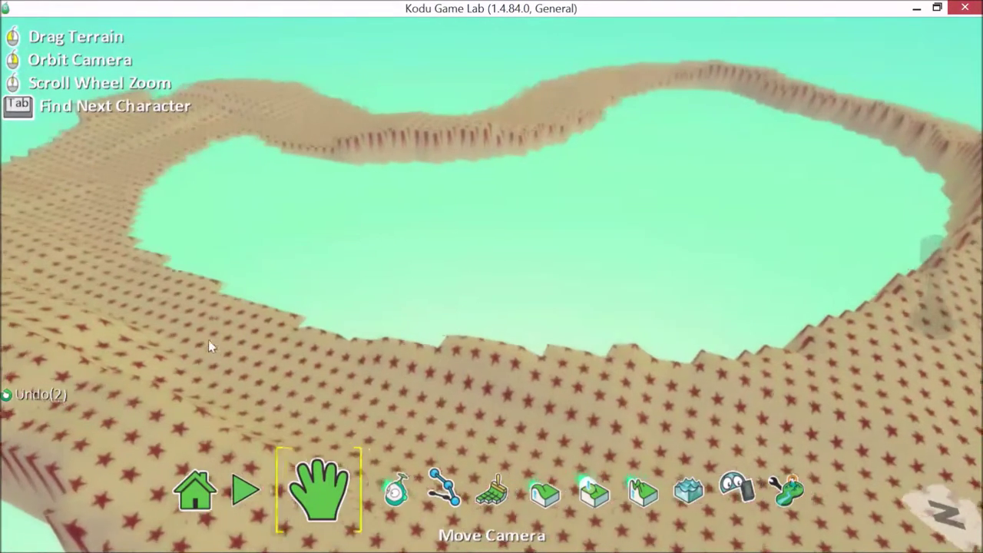
mouse_move(207, 345)
left_mouse_down()
mouse_move(625, 238)
mouse_move(572, 257)
mouse_move(397, 261)
left_mouse_up()
mouse_move(397, 261)
right_mouse_down()
mouse_move(338, 250)
mouse_move(581, 253)
mouse_move(588, 279)
mouse_move(536, 280)
mouse_move(527, 268)
mouse_move(450, 298)
mouse_move(345, 294)
mouse_move(270, 260)
right_mouse_up()
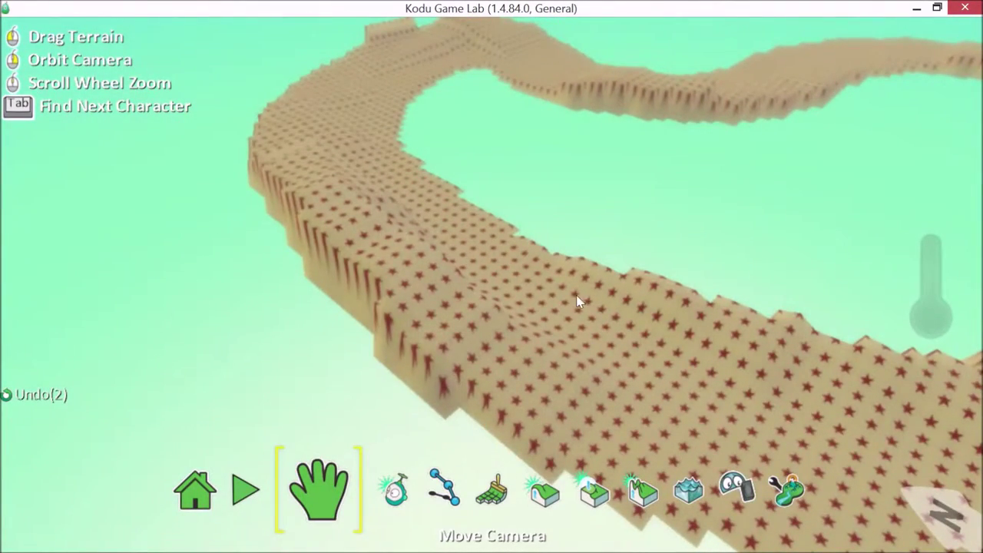
scroll(572, 300, "down", 2)
scroll(562, 307, "down", 1)
scroll(568, 311, "down", 1)
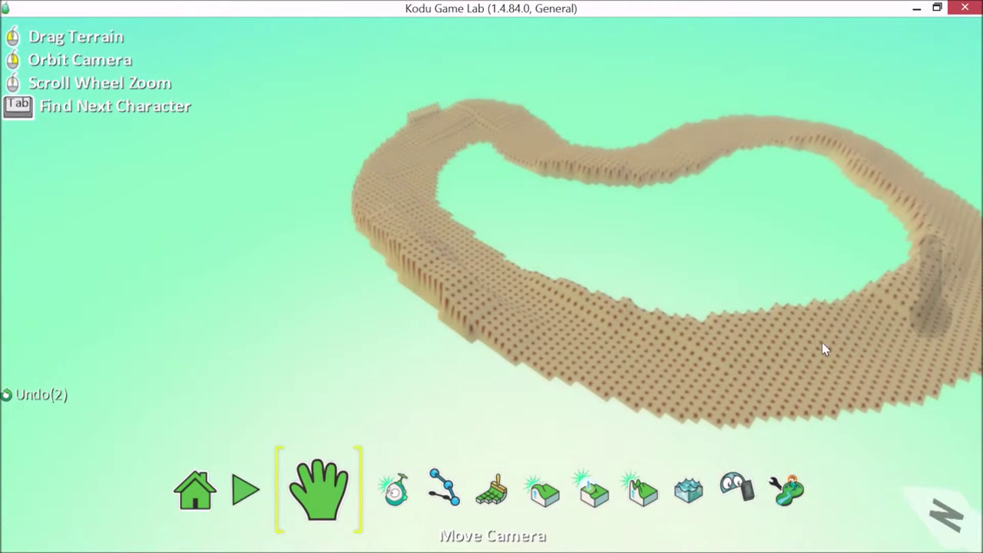
left_click_drag(673, 351, 451, 341)
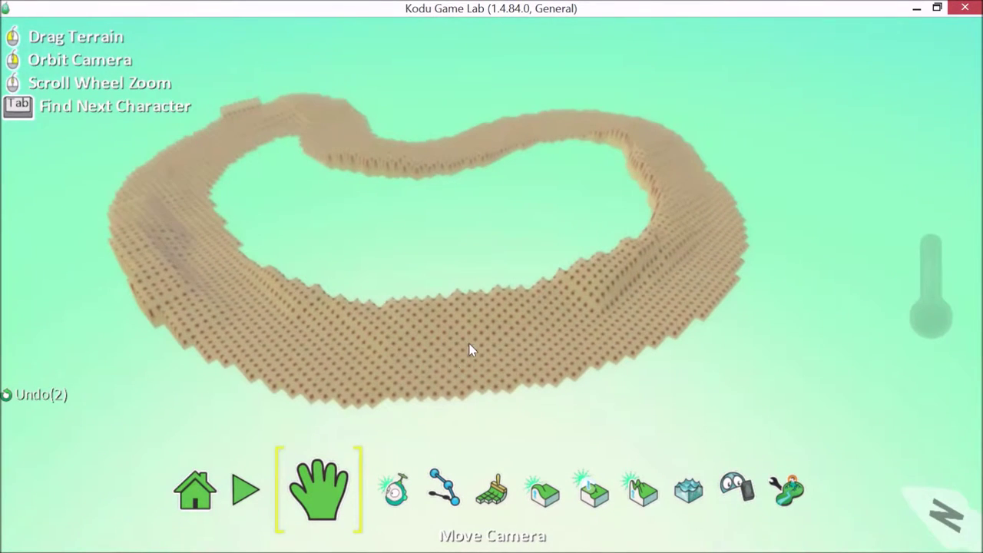
left_click(370, 492)
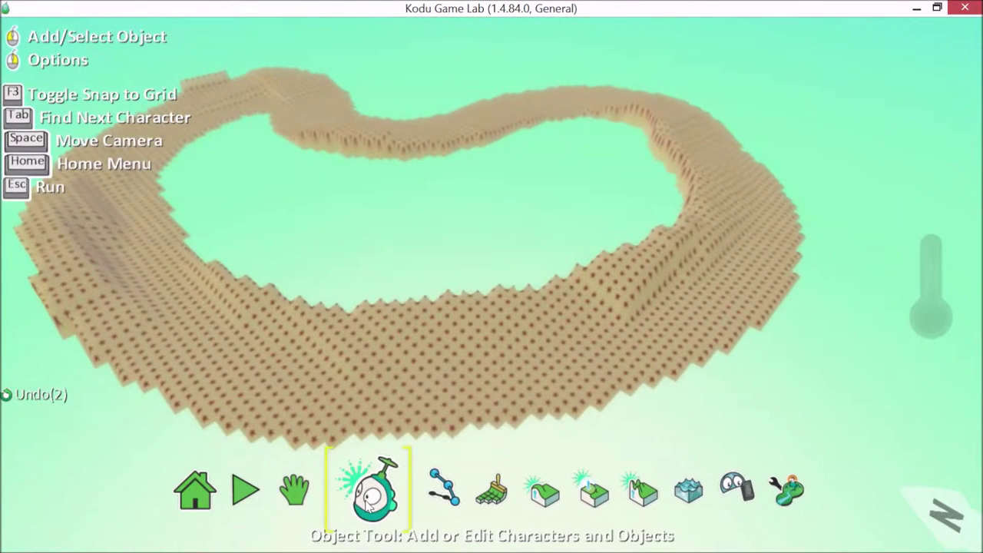
Place a red Kodu on the track and a second Kodu behind it, recoloured blue.
left_click(399, 356)
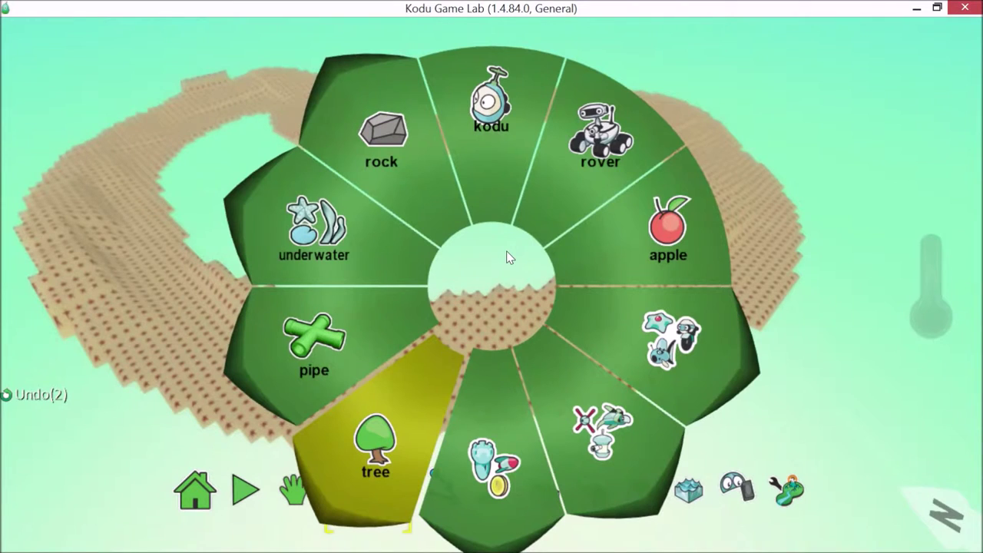
left_click(503, 196)
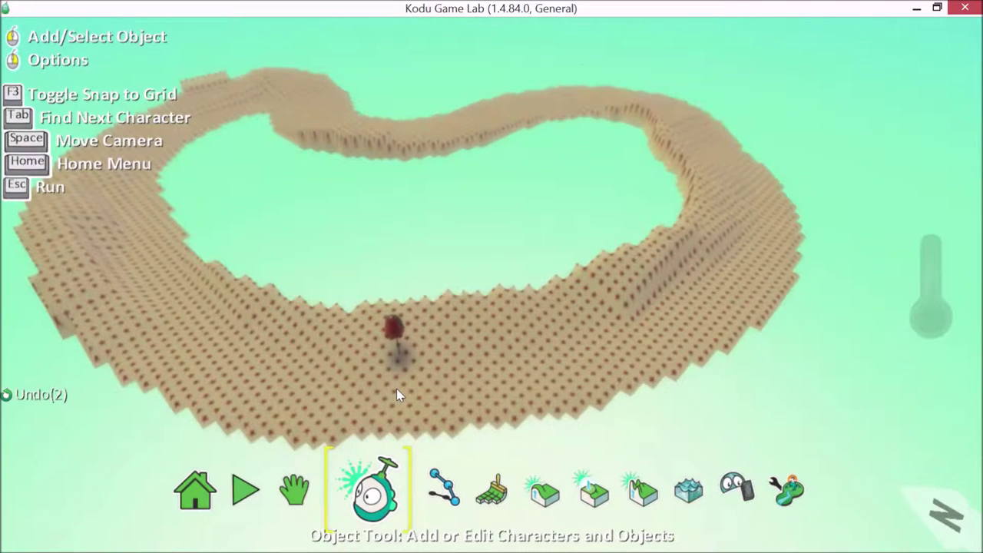
left_click(396, 387)
left_click(493, 134)
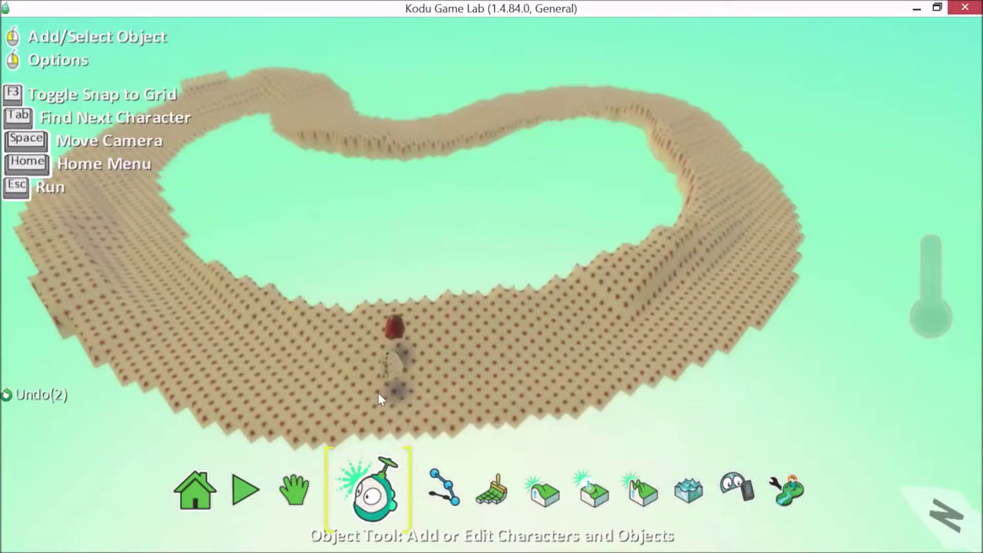
key("Right")
key("Right")
key("Right")
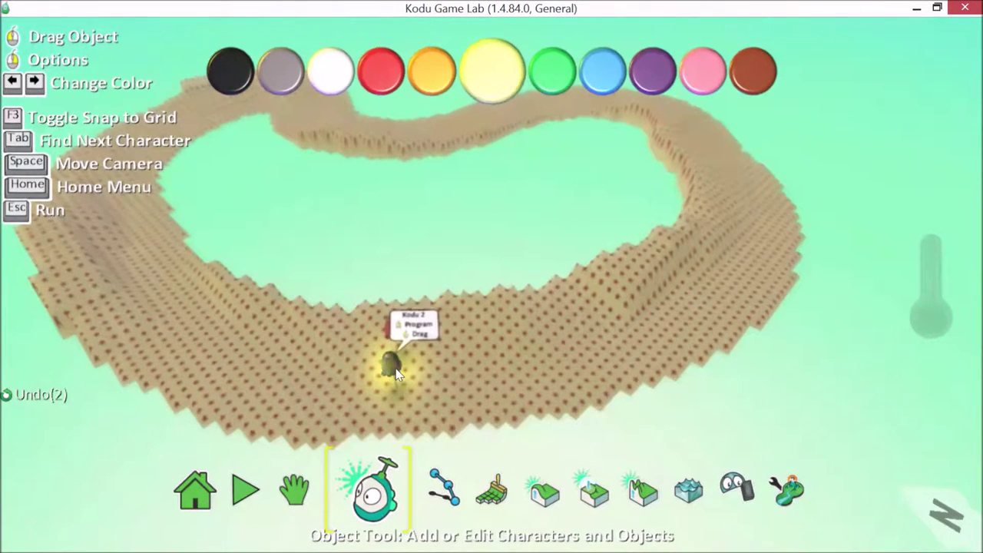
key("Right")
key("Right")
key("Right")
key("Left")
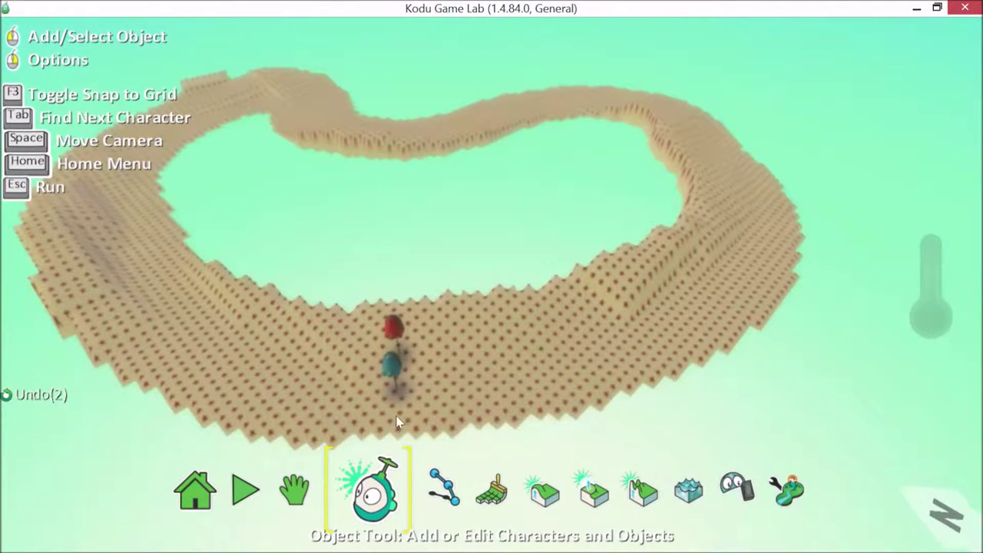
right_click(397, 331)
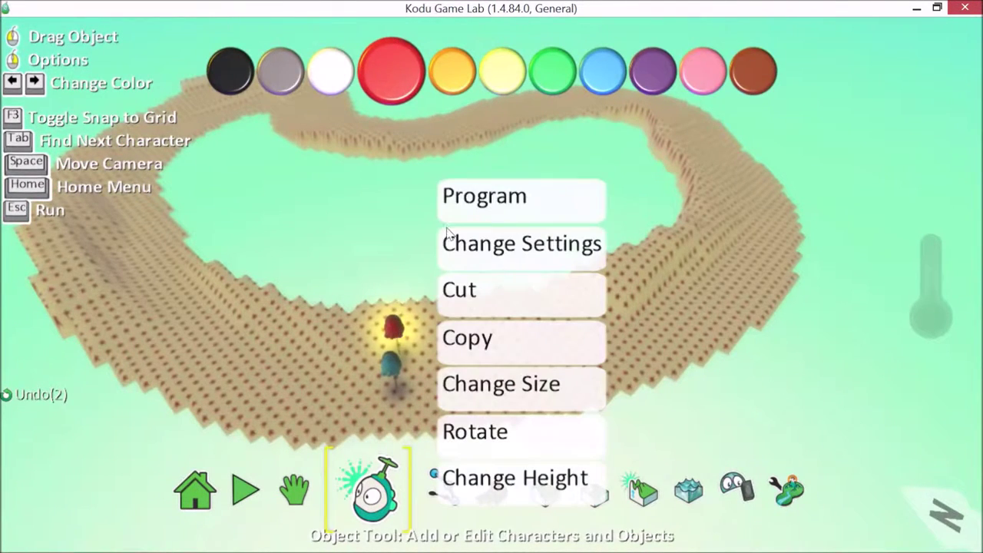
Give the red Kodu the rule: WHEN keyboard arrows, DO move quickly.
left_click(513, 197)
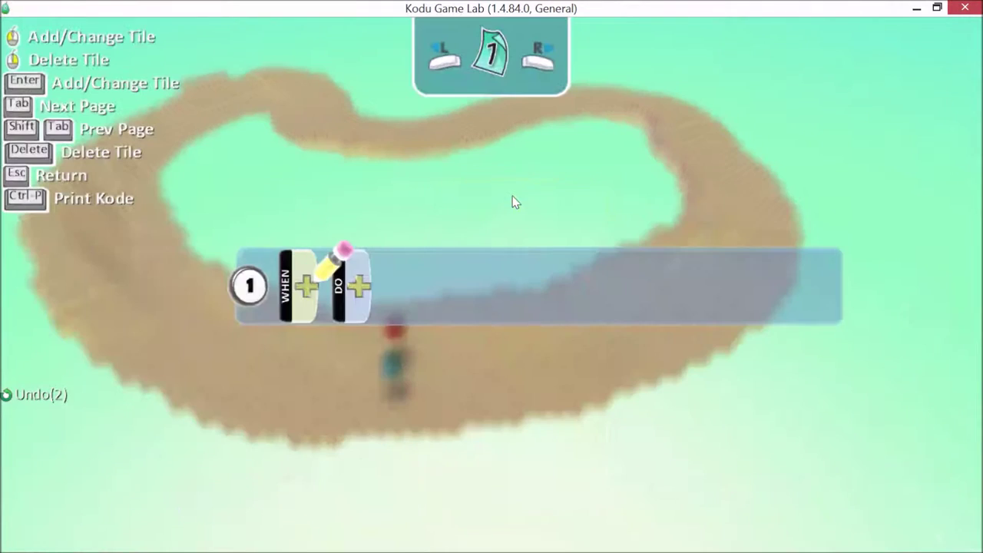
left_click(302, 284)
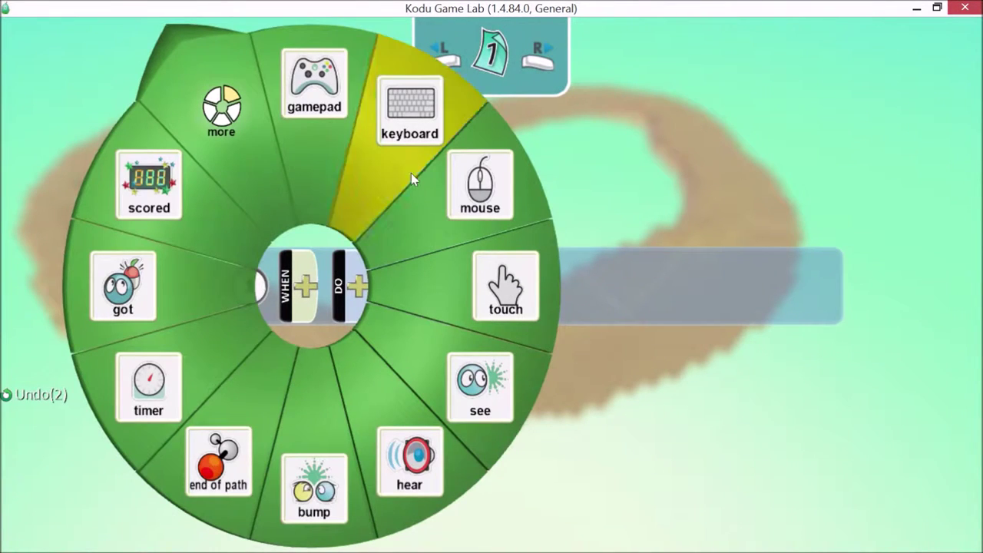
left_click(405, 147)
left_click(385, 277)
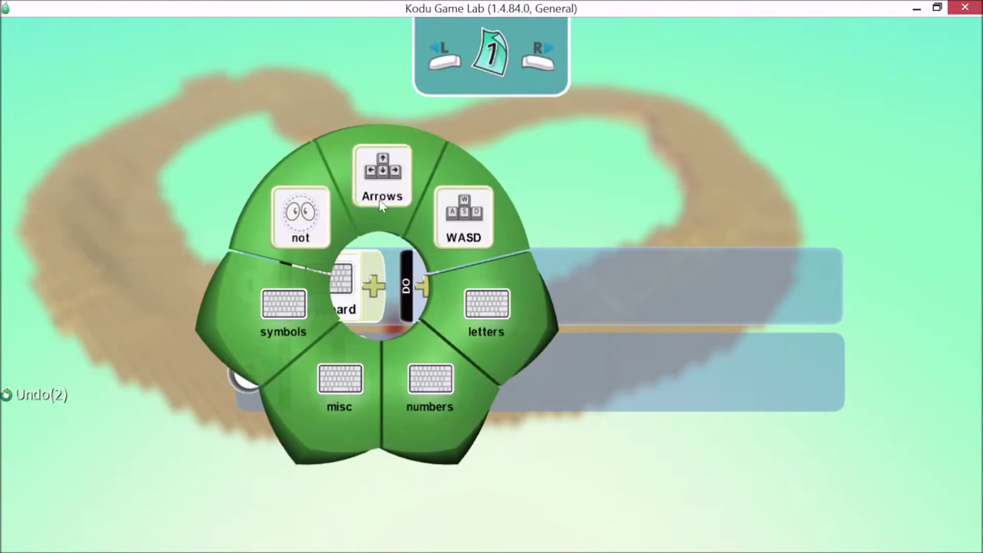
left_click(387, 184)
left_click(489, 288)
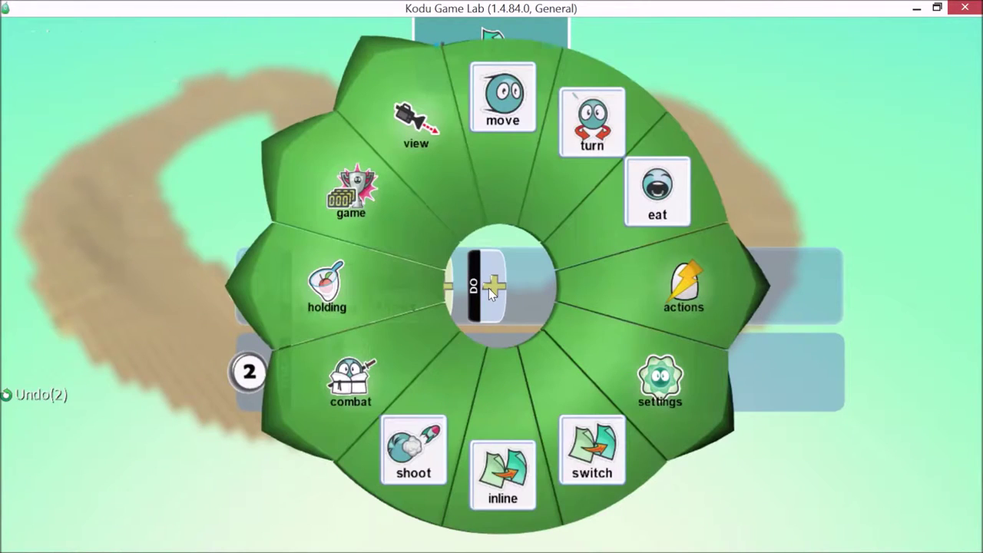
left_click(500, 129)
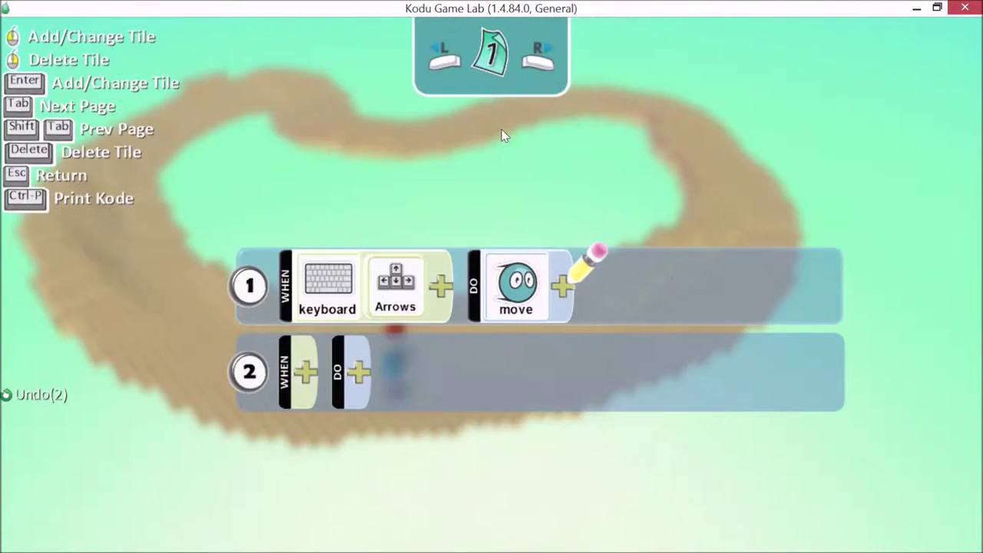
left_click(565, 303)
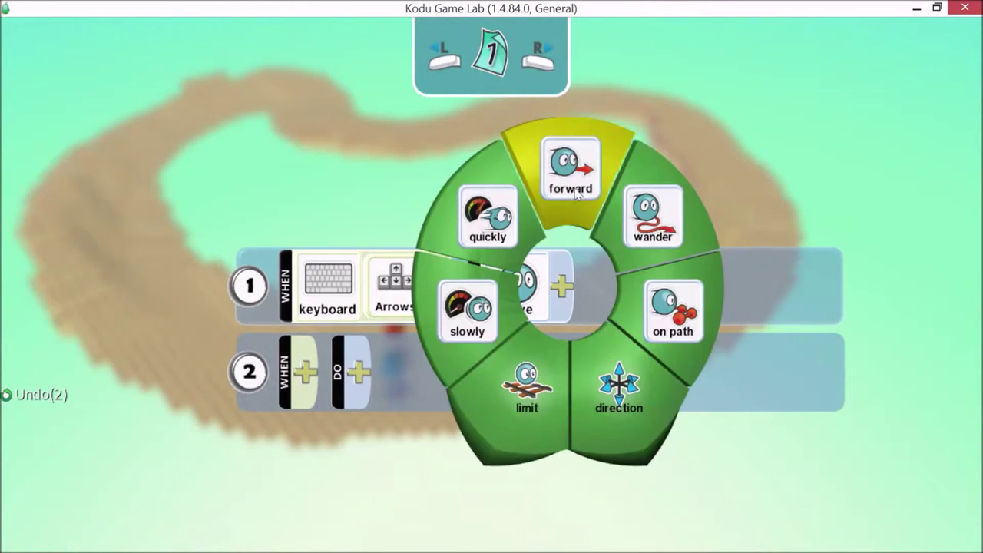
left_click(499, 231)
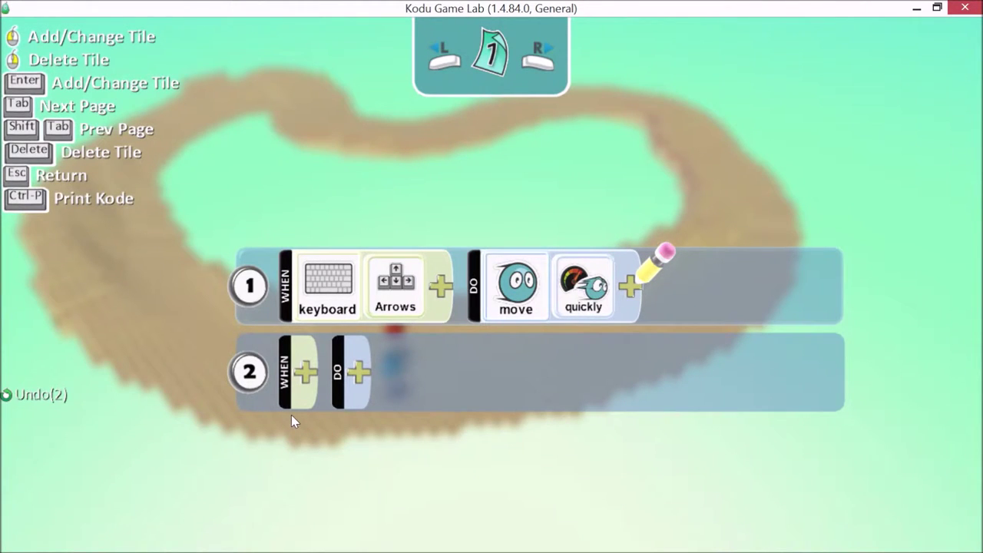
key("Escape")
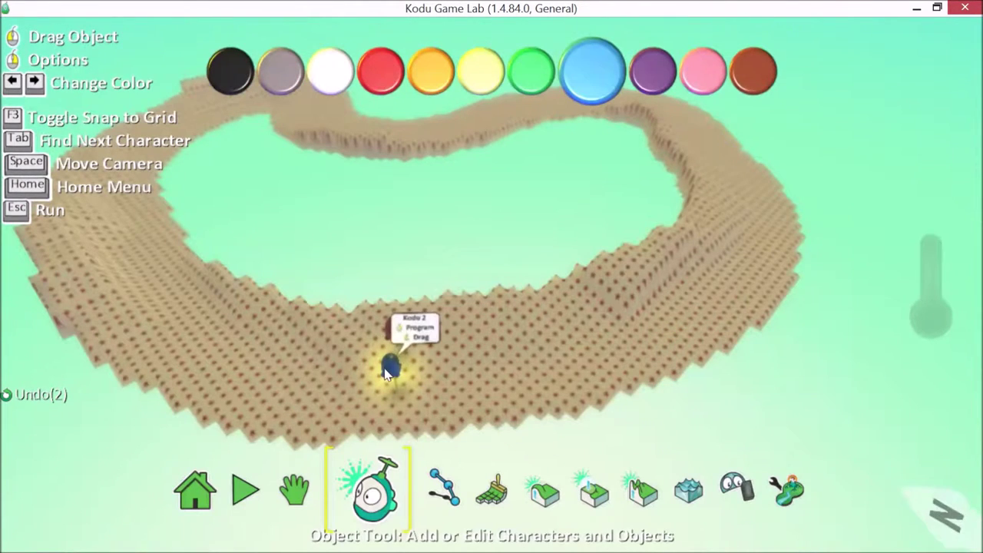
Start programming the second Kodu with an 'always' condition on rule 1.
right_click(391, 372)
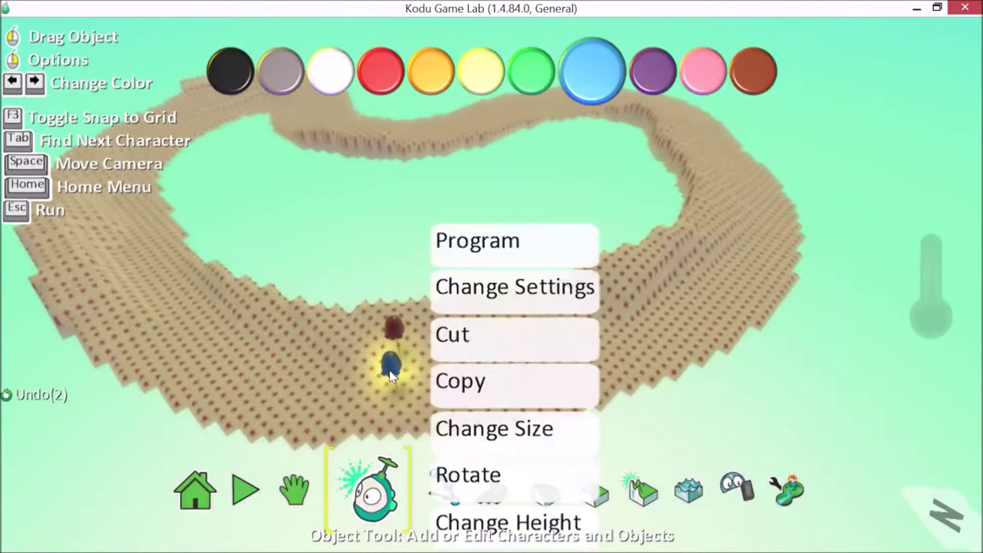
left_click(466, 256)
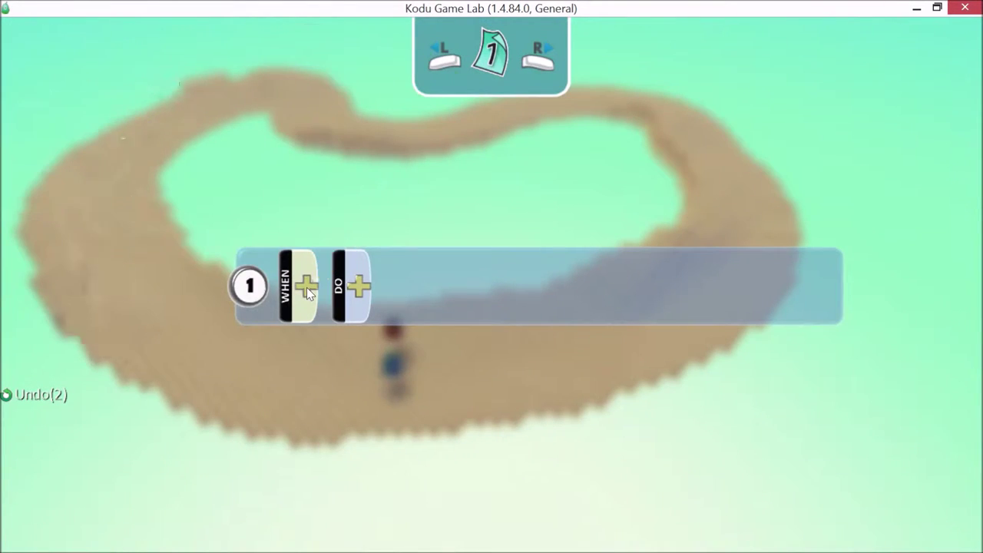
left_click(306, 289)
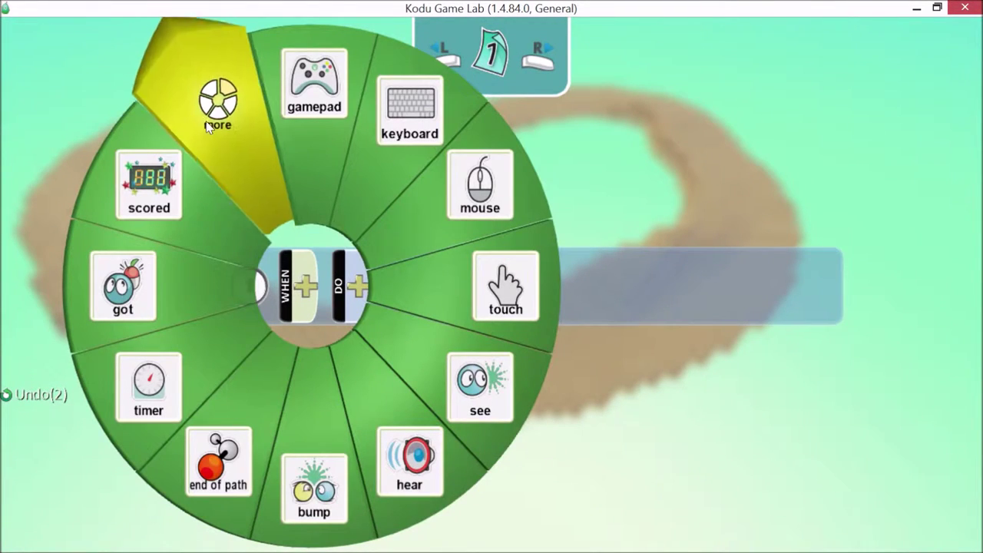
left_click(228, 132)
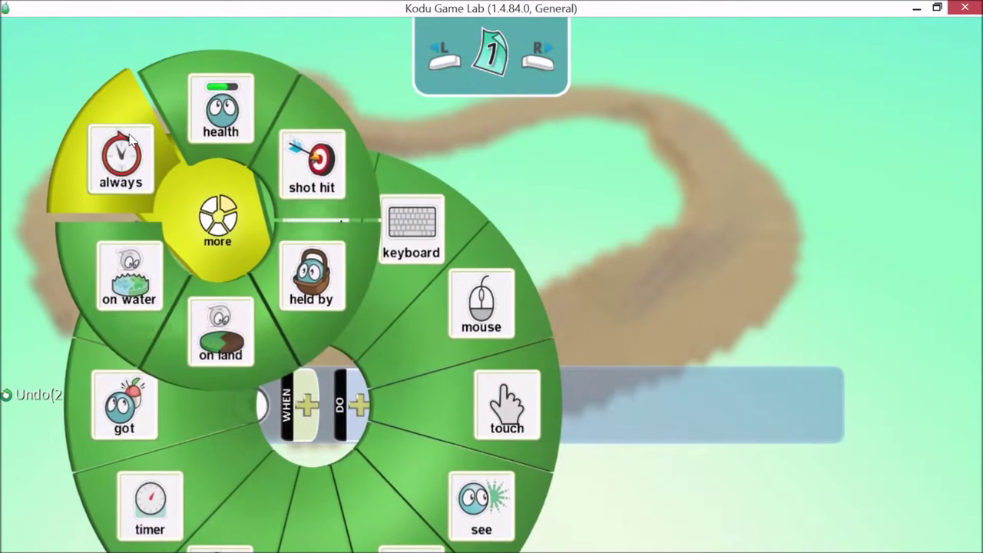
left_click(122, 157)
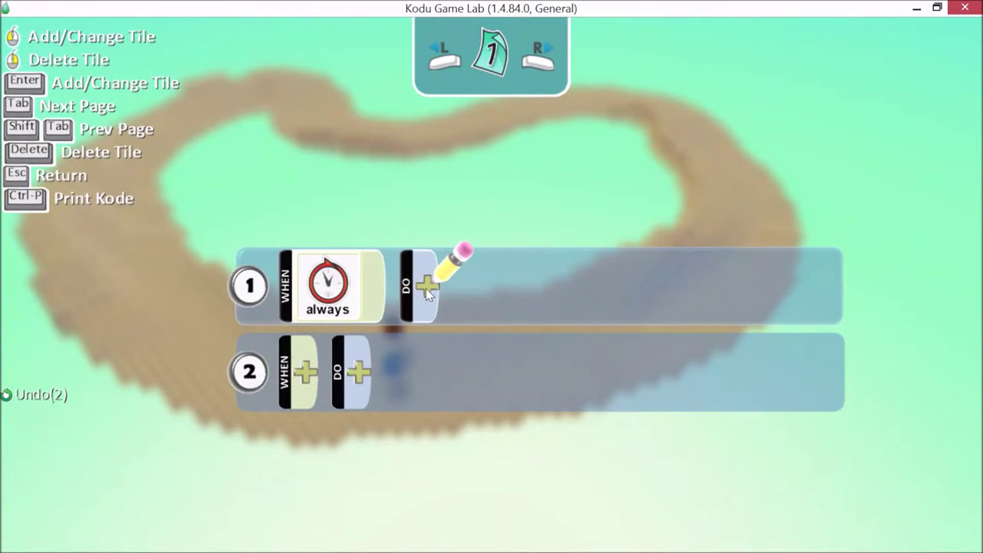
Set rule 1's action to move on path quickly, then return to the world.
left_click(425, 288)
left_click(442, 126)
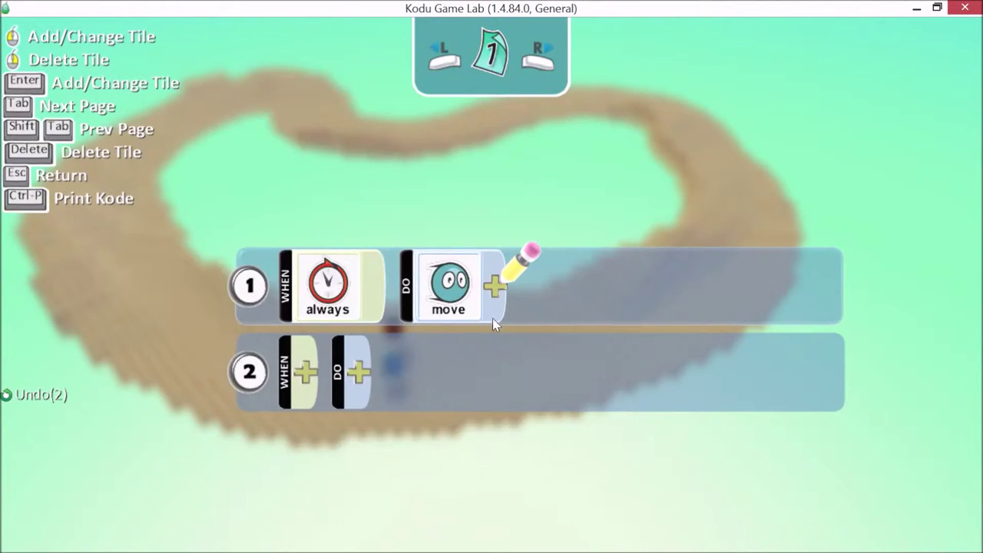
left_click(491, 294)
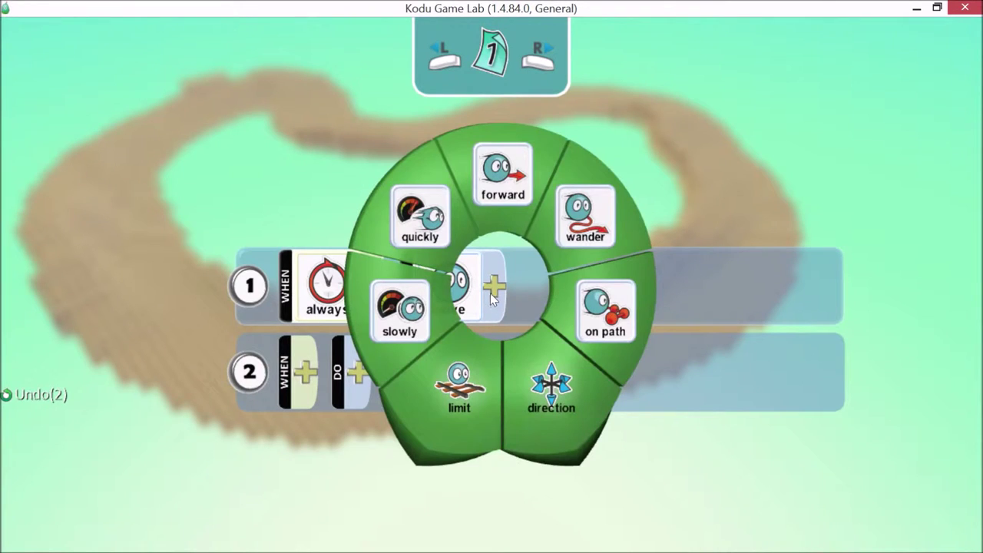
left_click(595, 320)
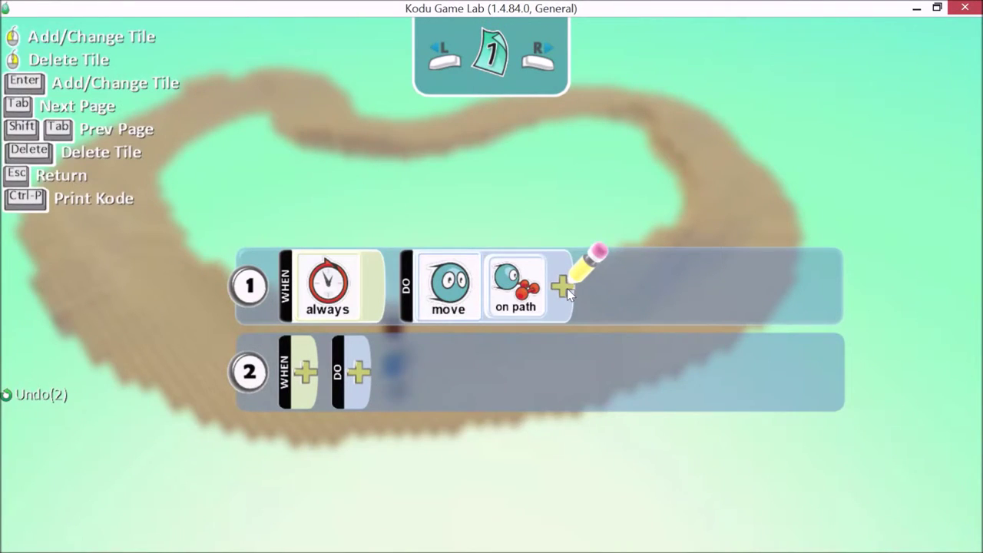
left_click(566, 288)
left_click(691, 272)
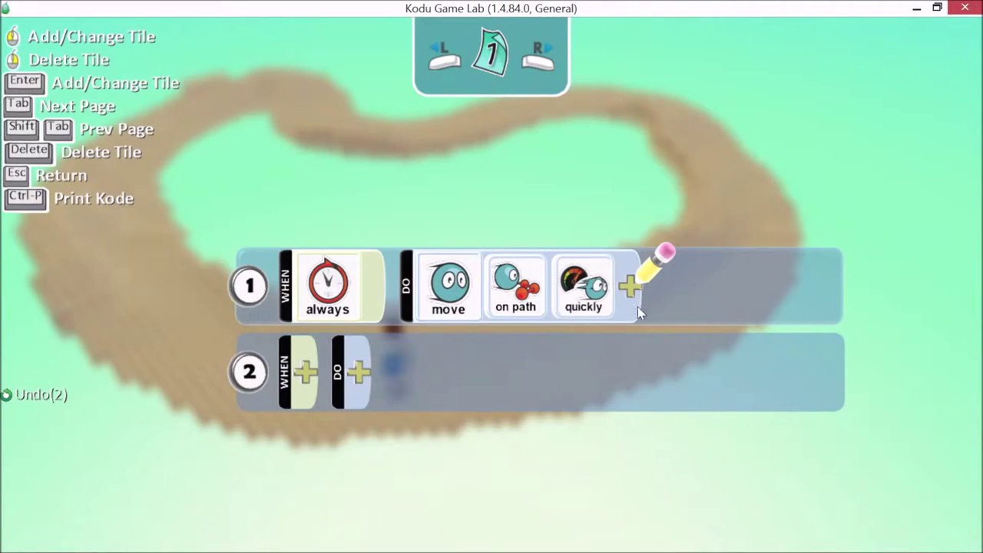
left_click(521, 290)
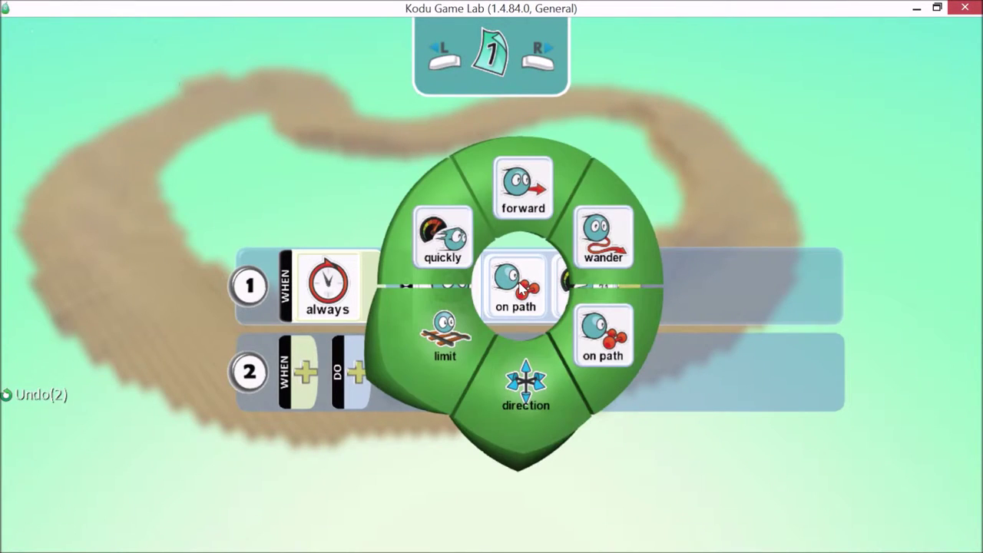
left_click(635, 350)
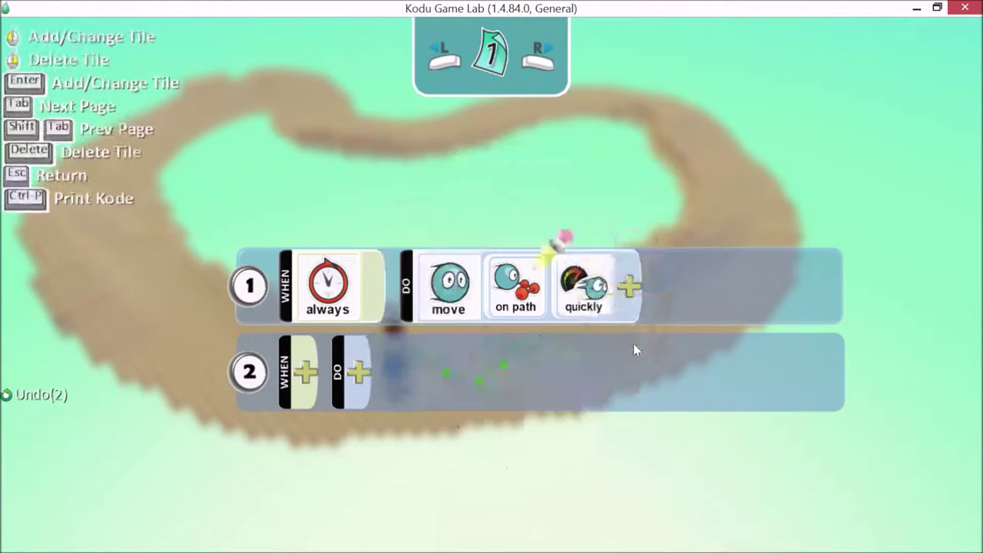
left_click(604, 292)
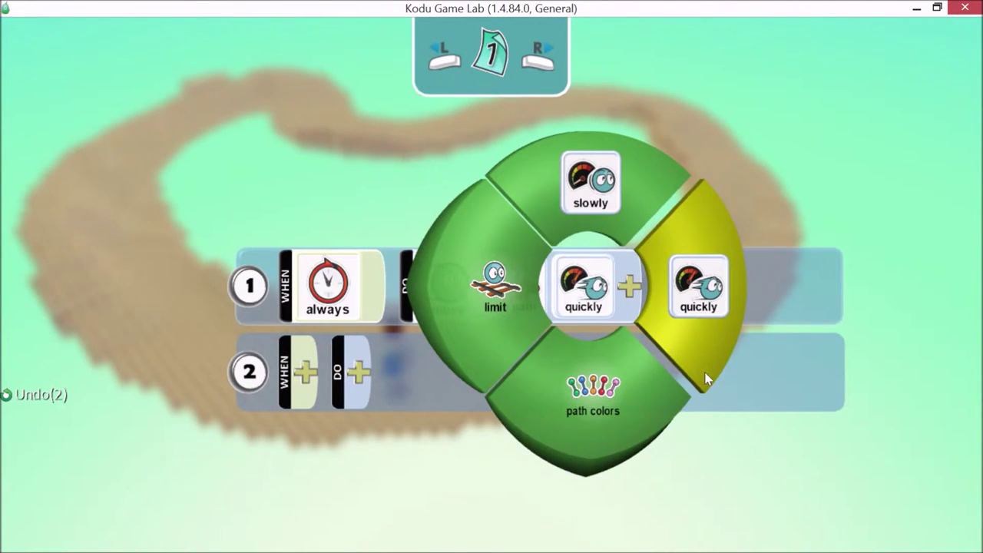
key("Escape")
key("Escape")
Lay path nodes from beside the Kodus along the track's left side and top.
left_click(443, 491)
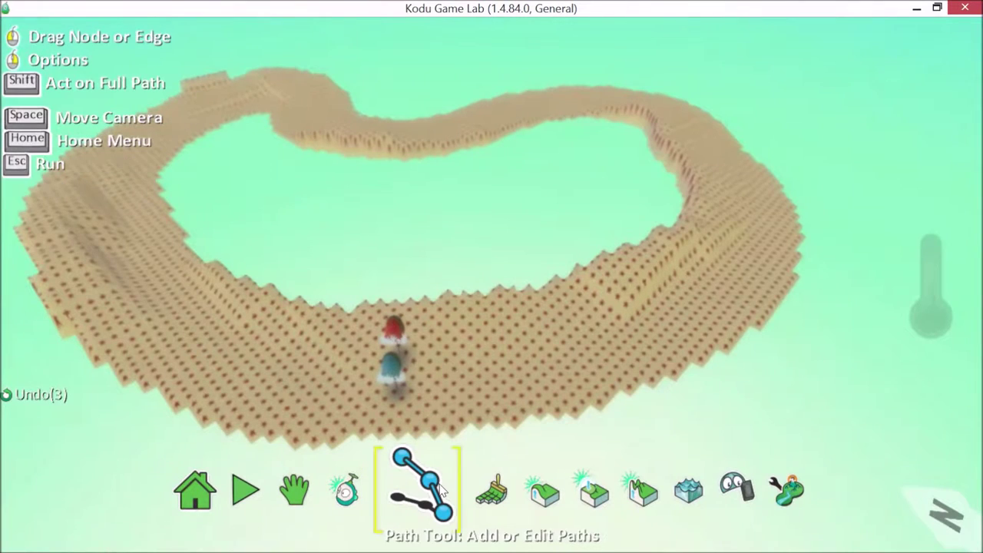
left_click(369, 377)
left_click(146, 295)
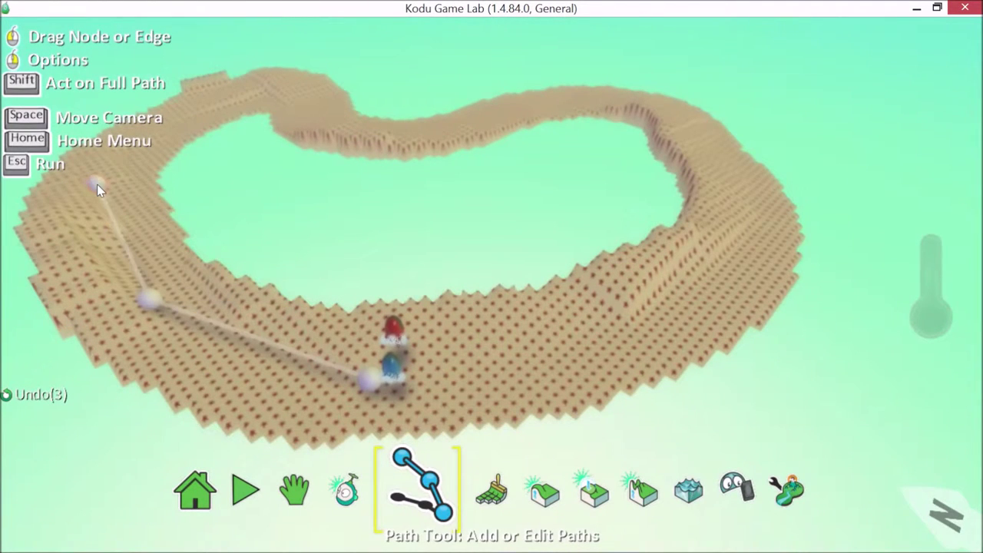
left_click(181, 115)
left_click(250, 81)
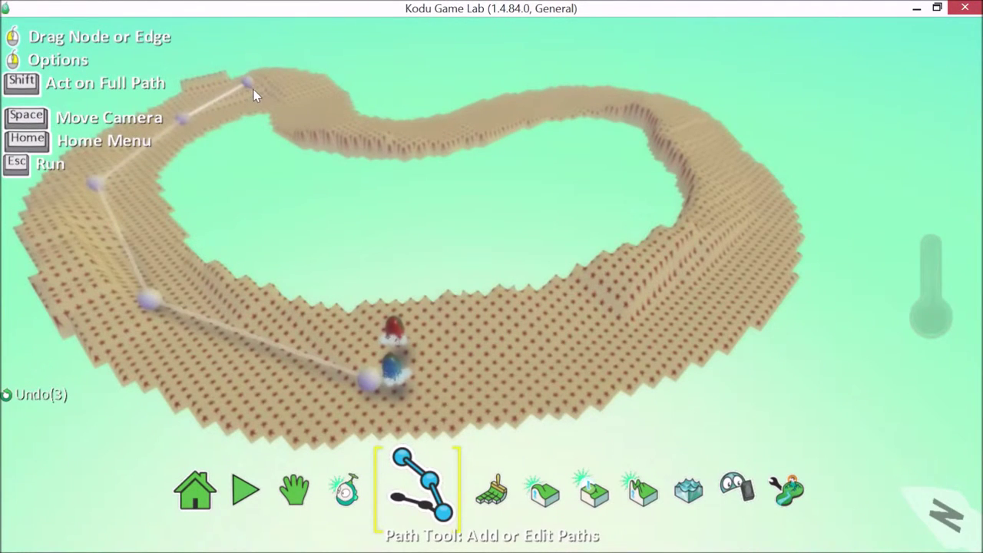
left_click(314, 110)
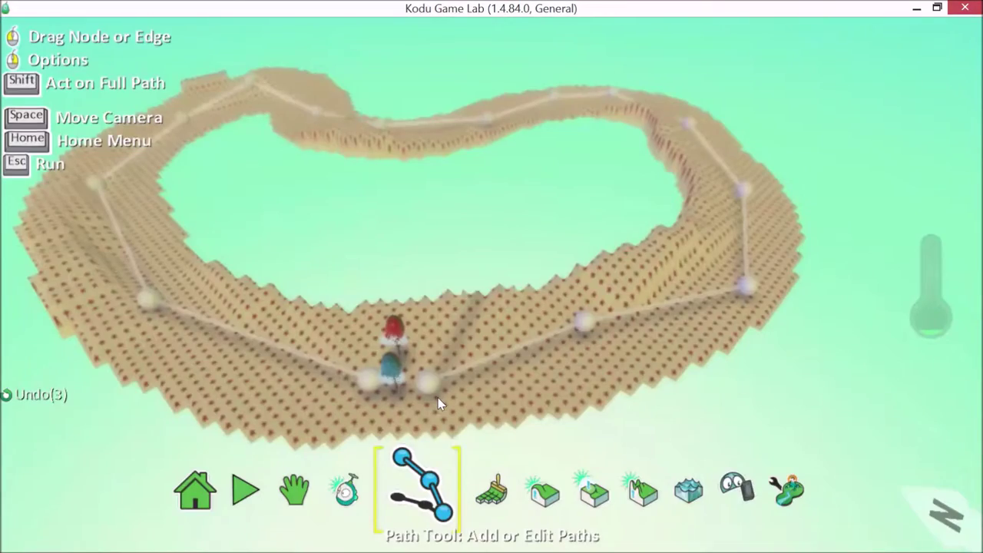
Test-run the race with the Kodus following the path, then return to editing.
key("Escape")
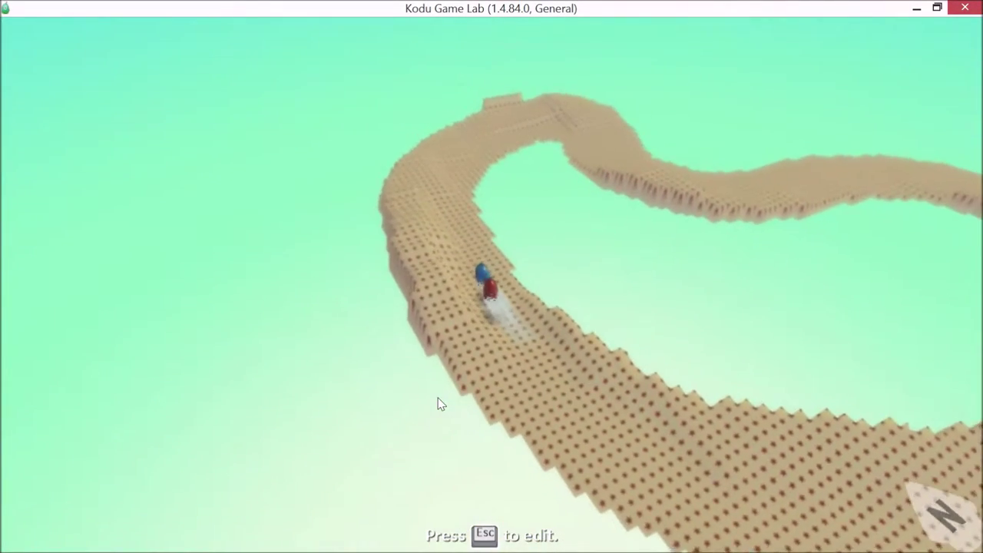
key("Escape")
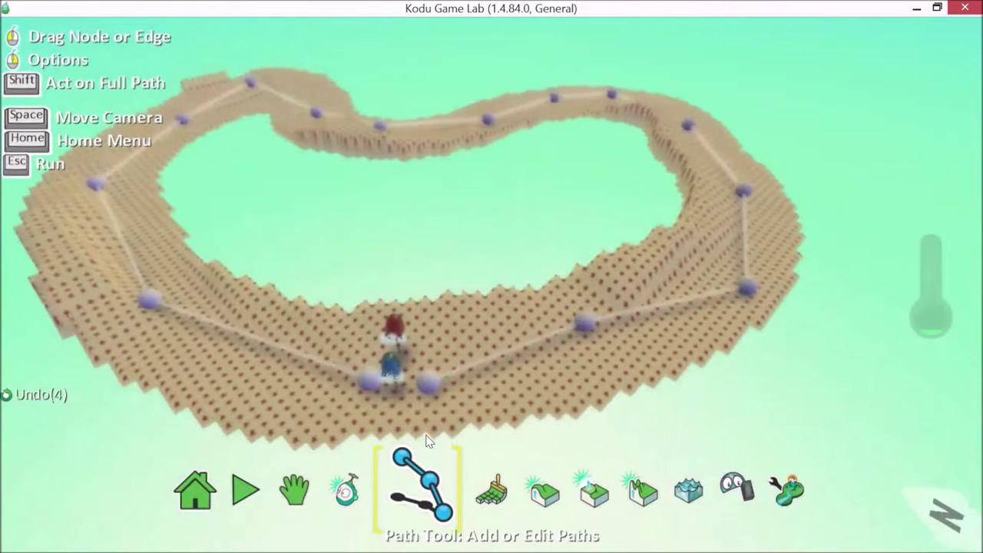
left_click(367, 495)
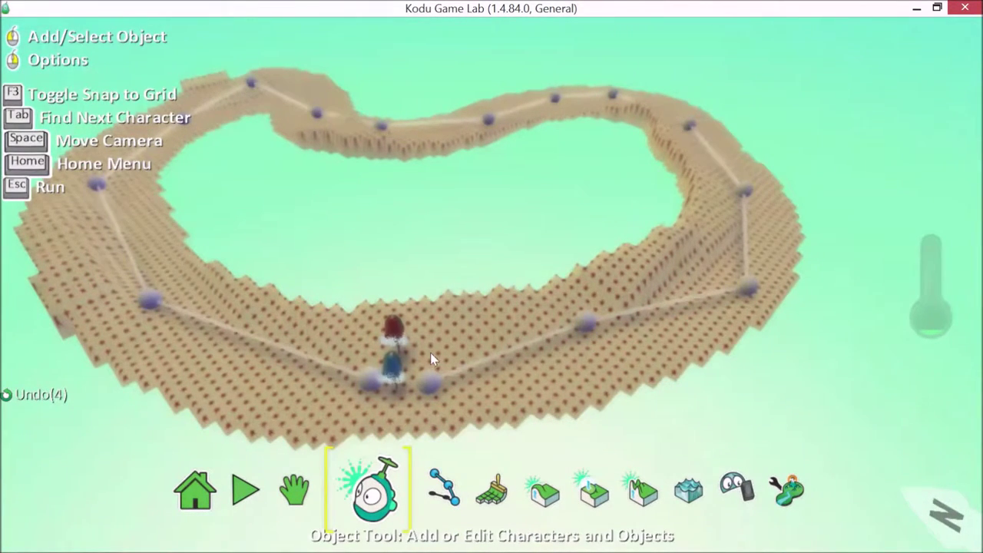
Add a castle on the track beside the Kodus and bring up its options.
left_click(429, 395)
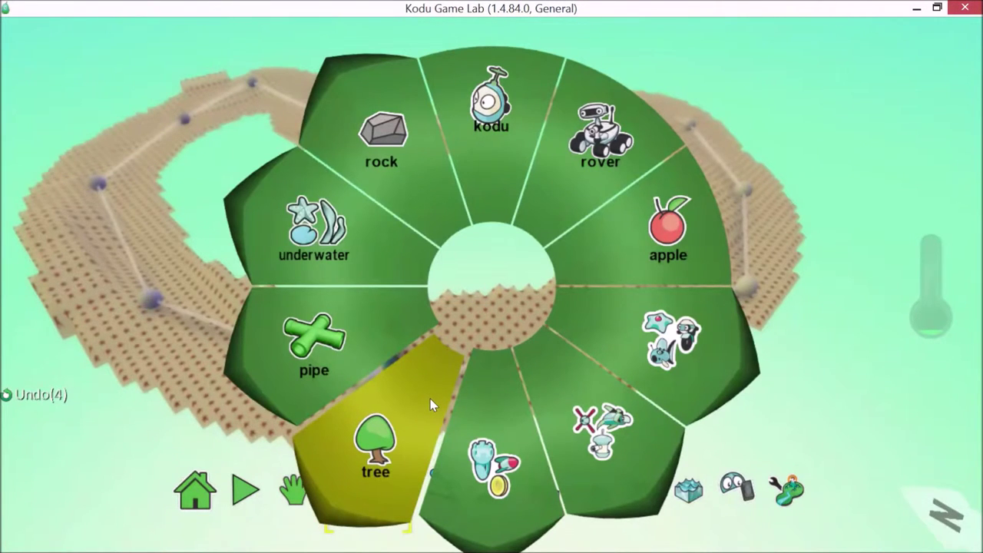
left_click(480, 457)
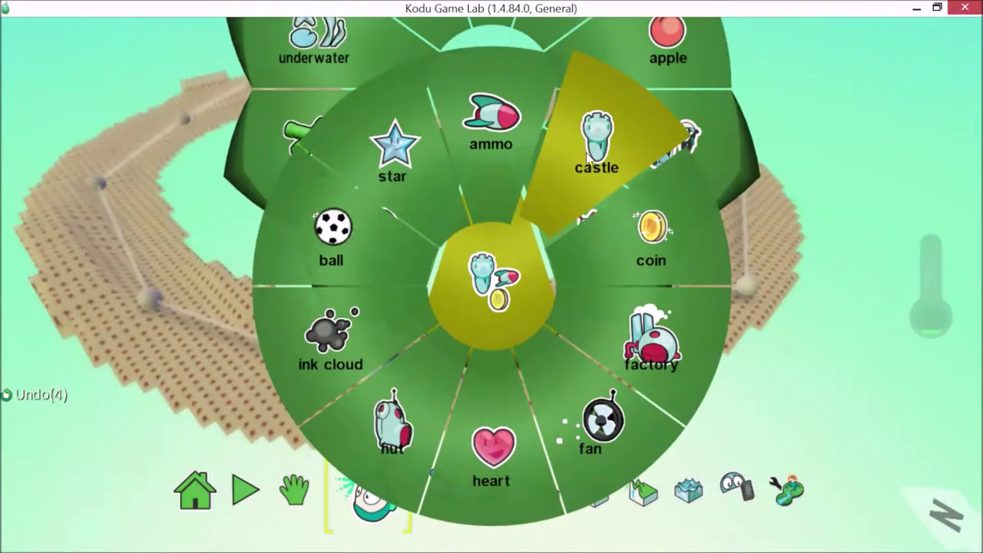
left_click(587, 155)
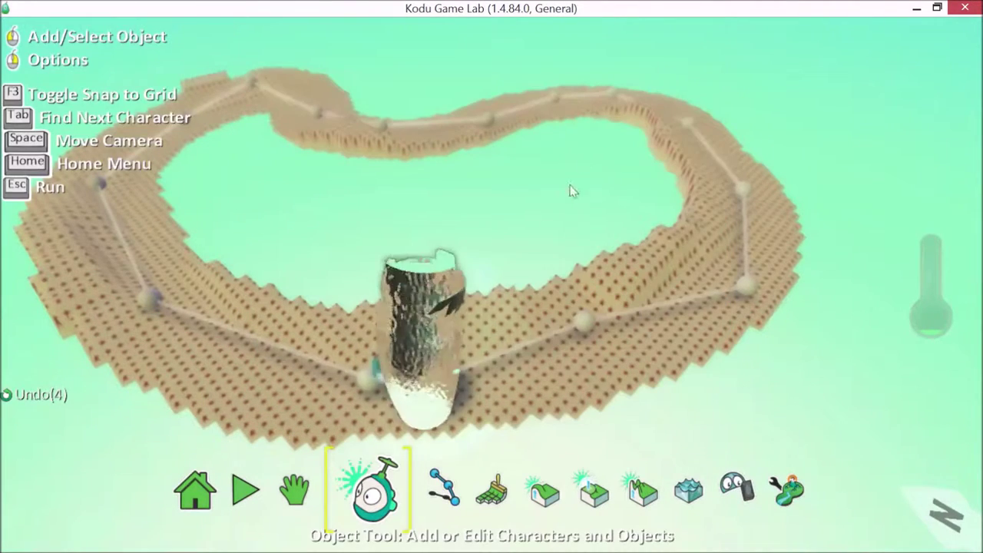
right_click(433, 308)
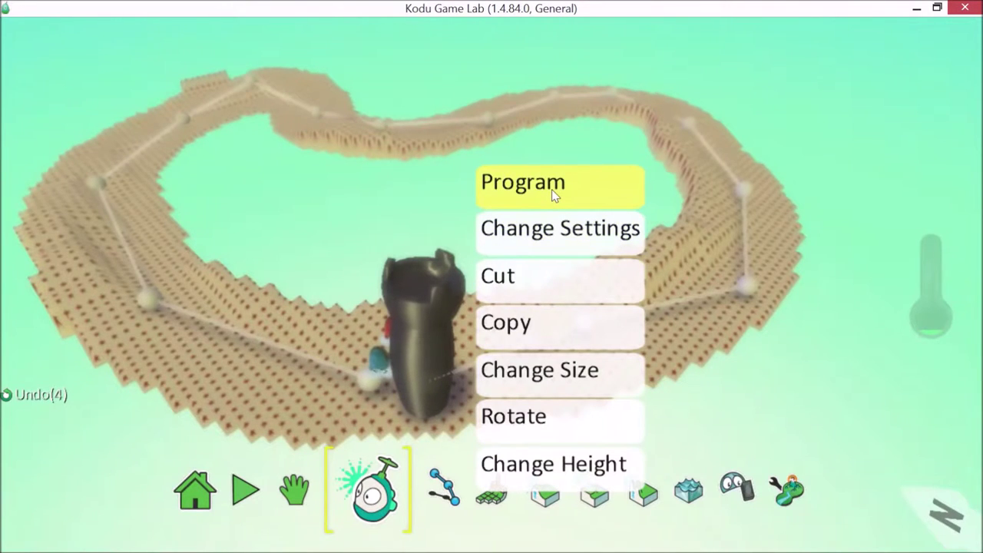
Give the castle a rule 'when bump anything, do game win', then test-run the race.
left_click(552, 189)
left_click(307, 290)
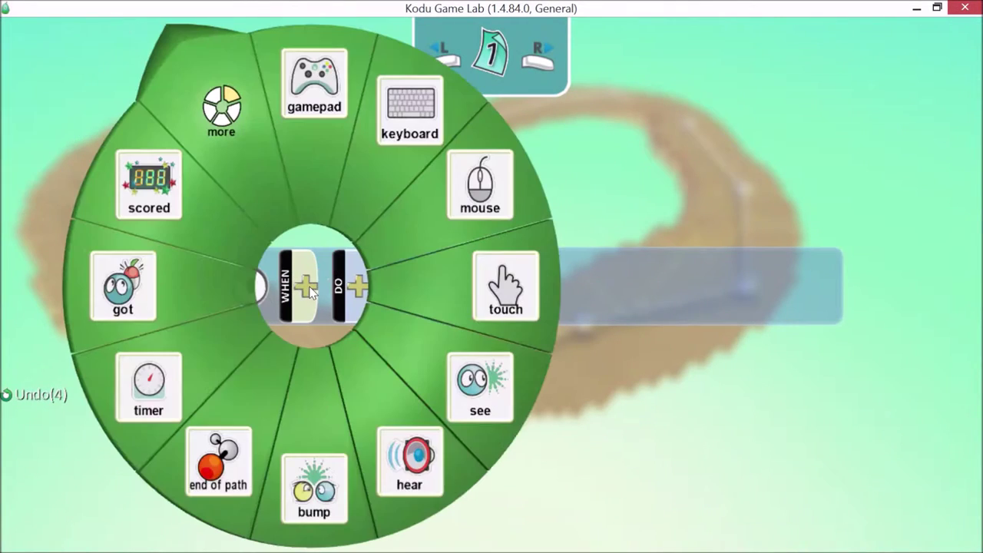
left_click(325, 459)
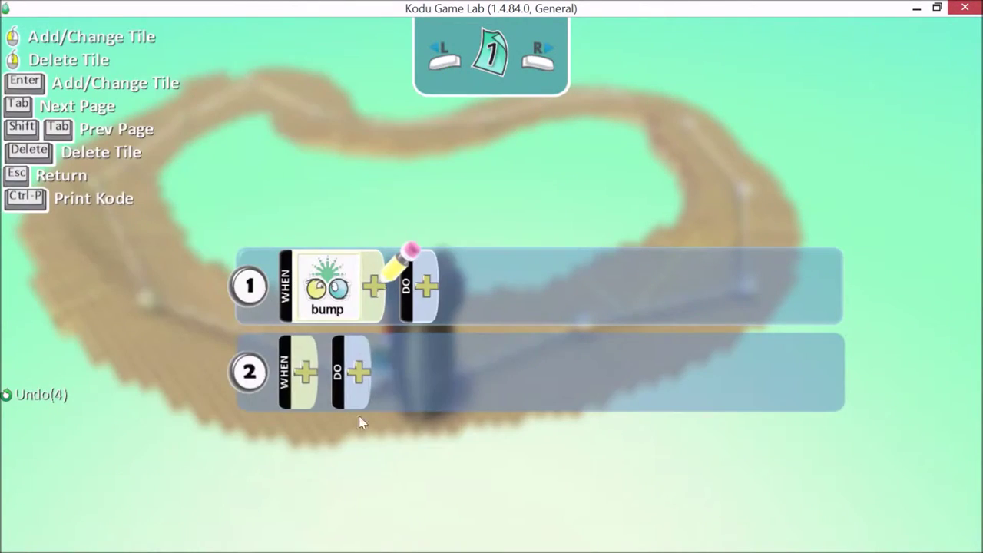
left_click(370, 287)
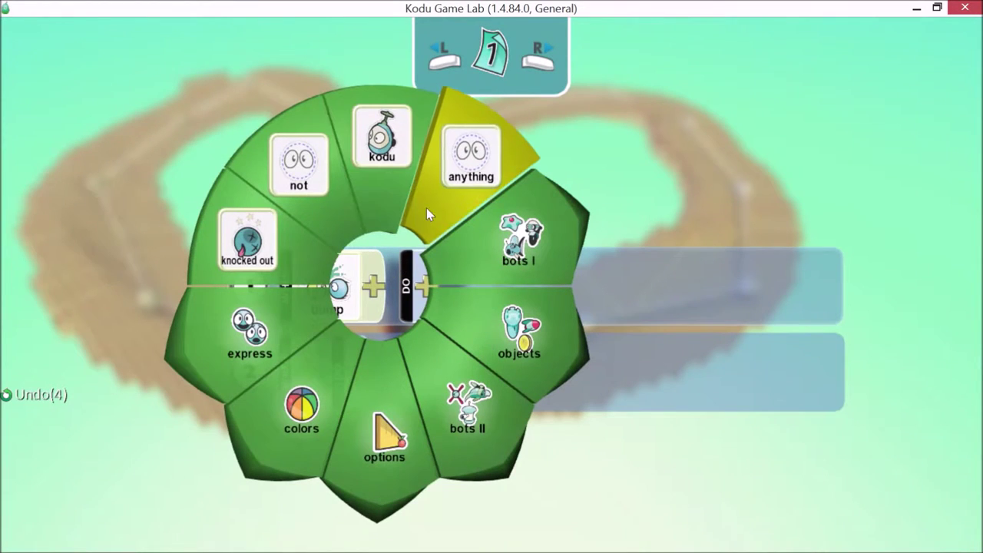
left_click(451, 185)
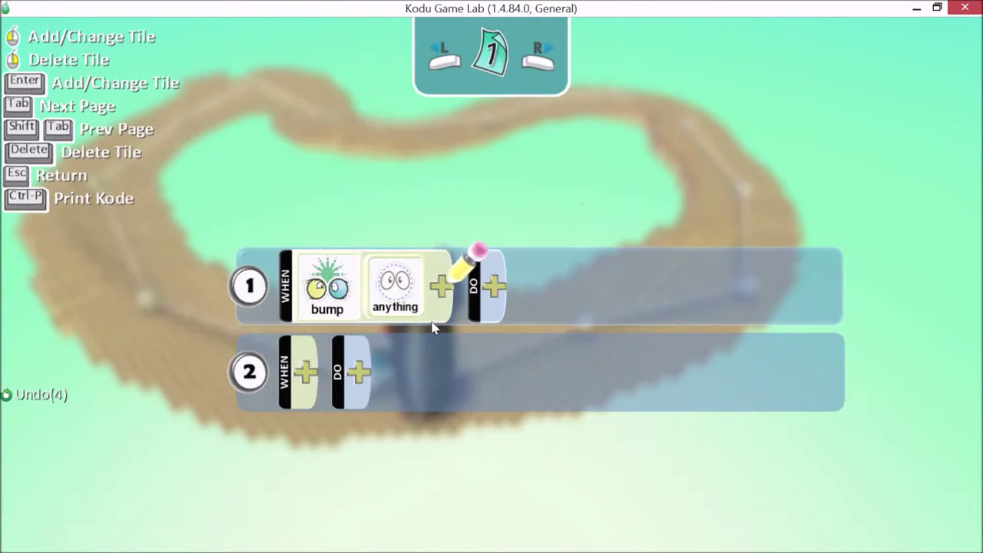
left_click(495, 290)
left_click(350, 259)
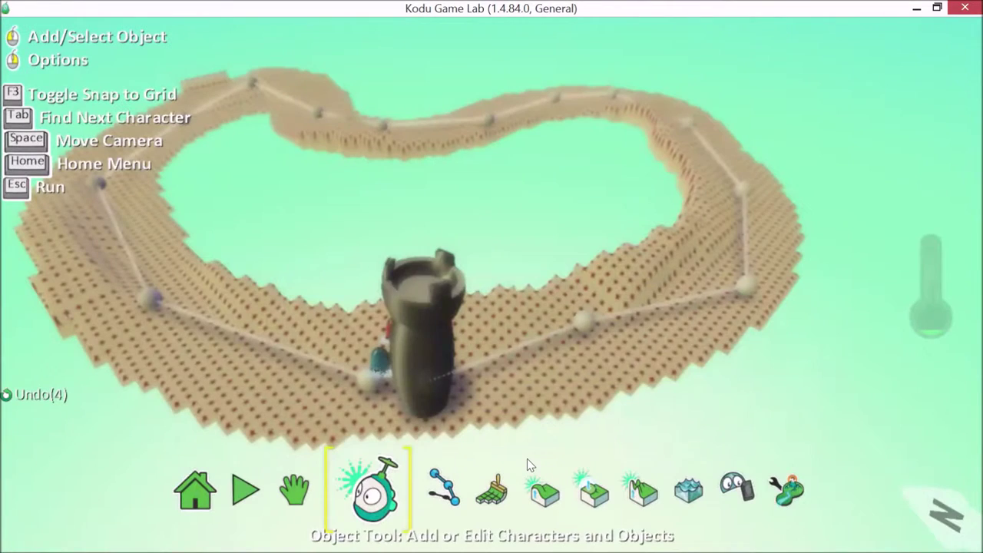
left_click(409, 353)
key("Escape")
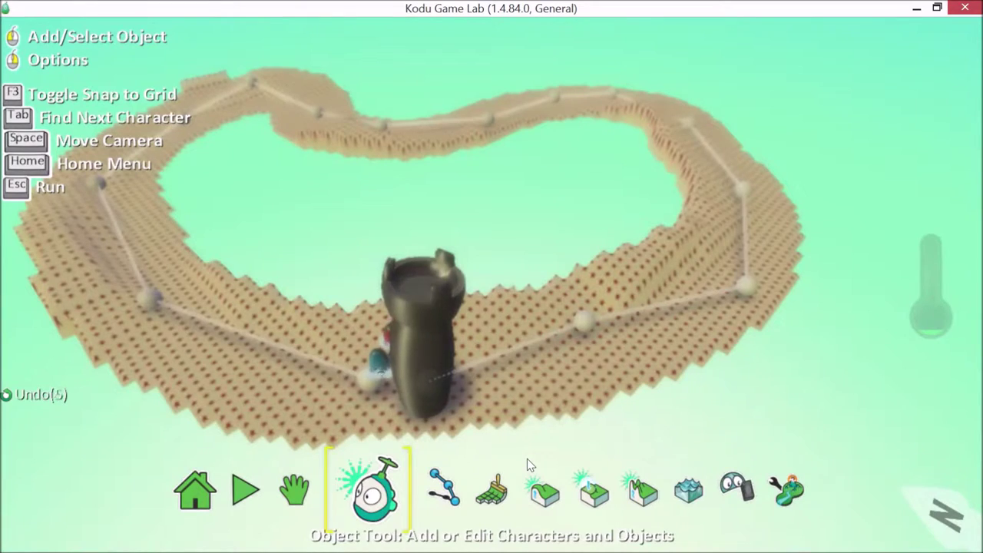
key("Escape")
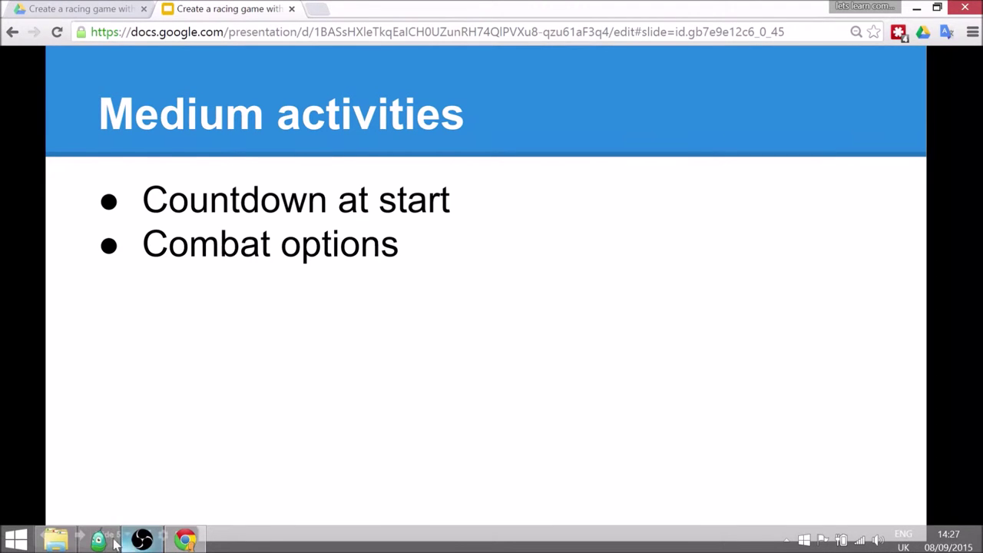
Switch from the Medium activities slide back to the Kodu Game Lab window.
left_click(98, 539)
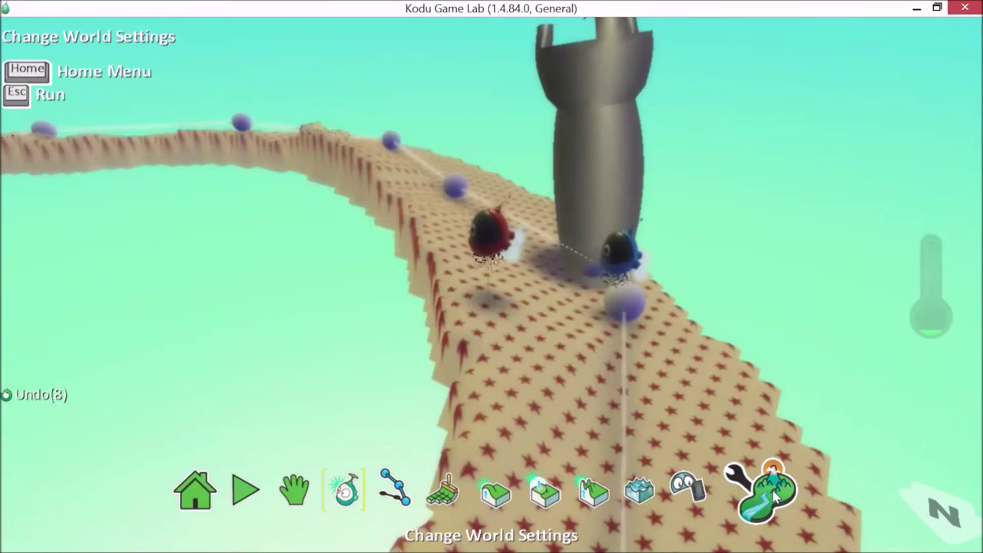
Set Start Game With to Countdown in the world settings.
left_click(774, 497)
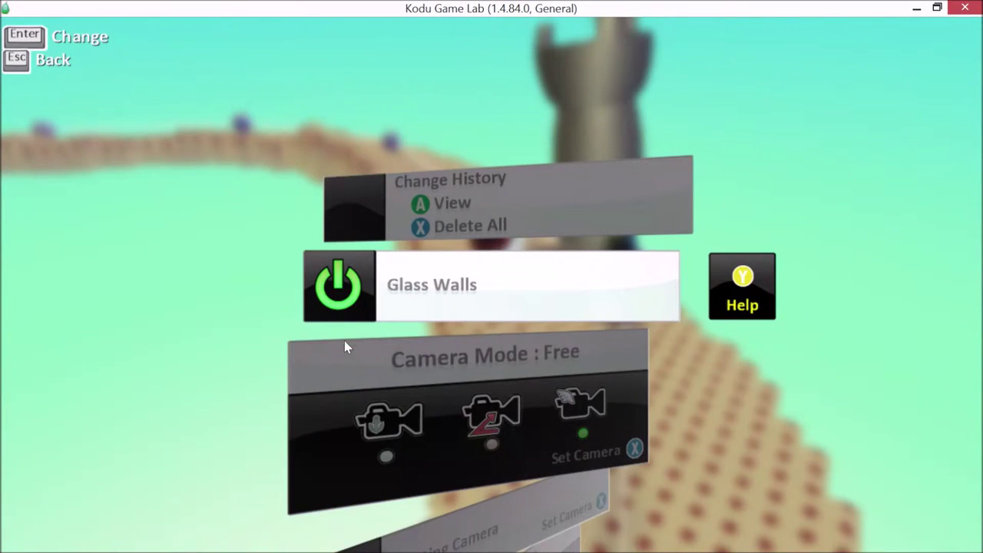
scroll(304, 315, "down", 1)
scroll(307, 330, "down", 2)
scroll(299, 337, "down", 1)
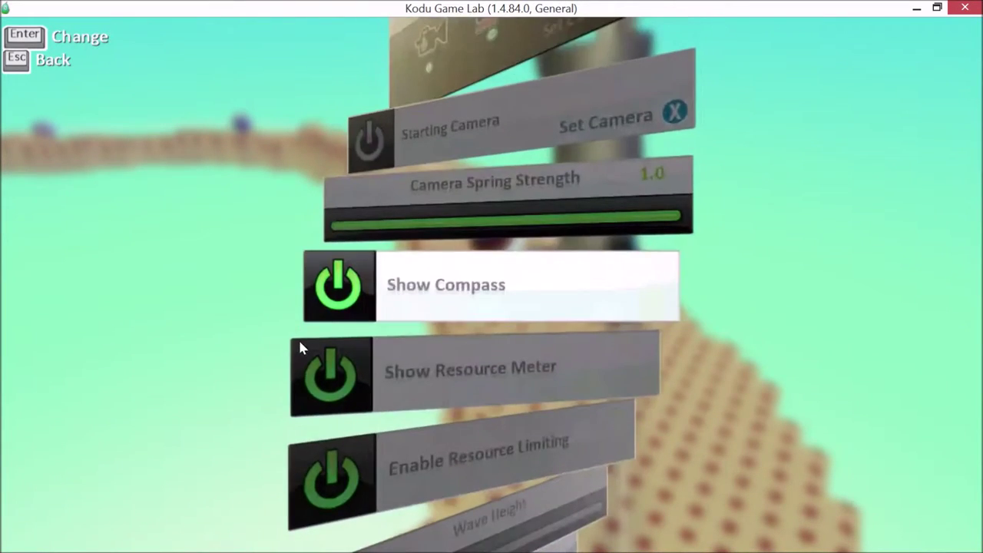
scroll(292, 345, "down", 1)
scroll(290, 349, "down", 3)
scroll(252, 357, "down", 2)
scroll(248, 361, "down", 2)
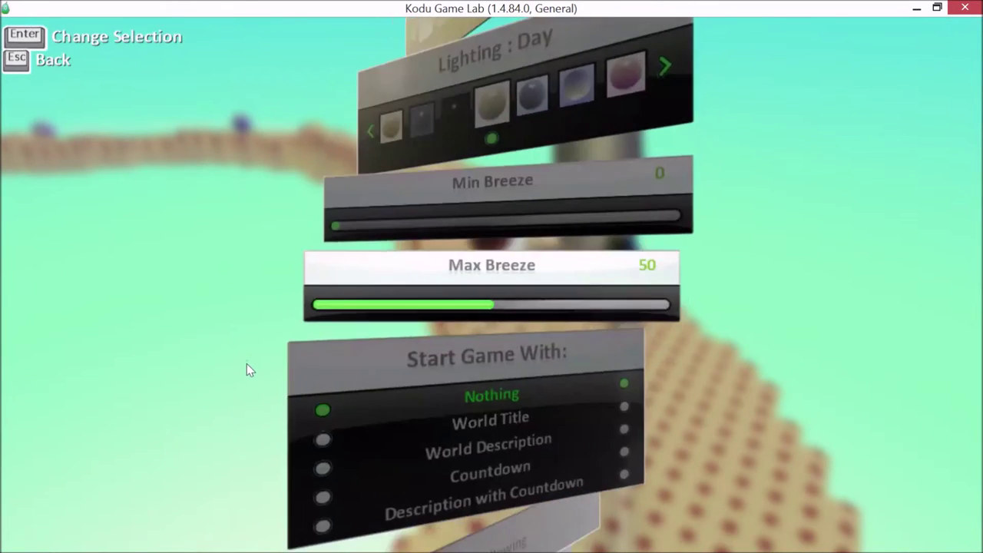
scroll(248, 368, "down", 2)
scroll(253, 364, "up", 1)
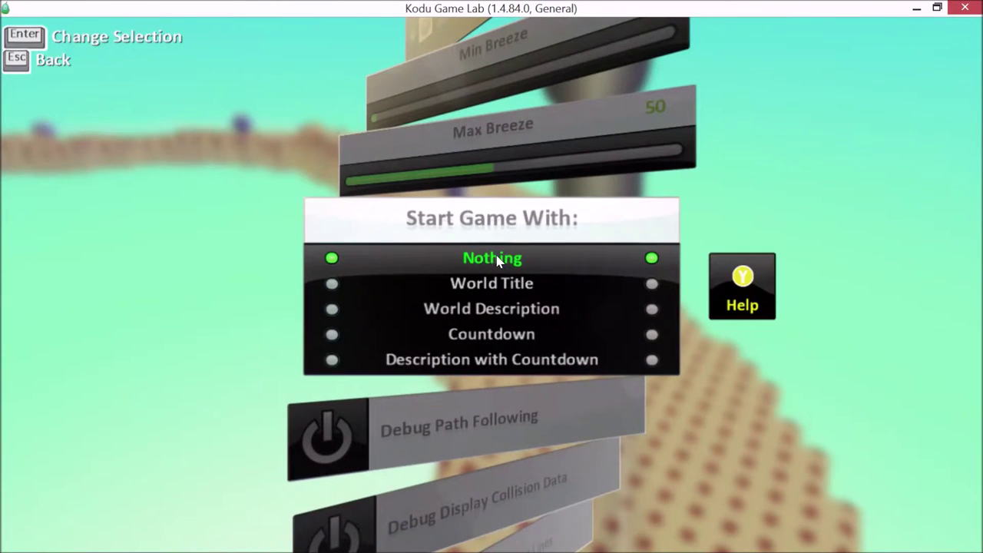
left_click(510, 340)
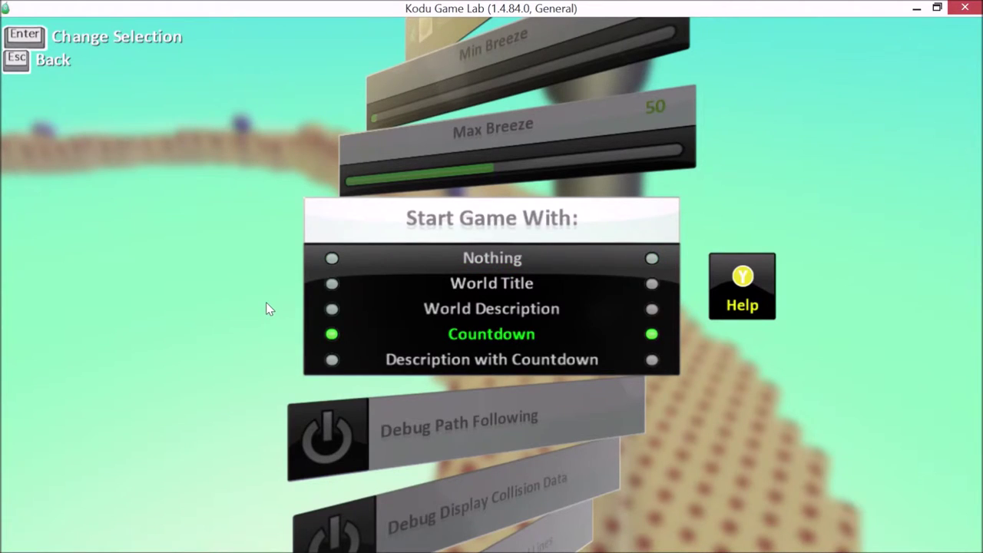
key("Escape")
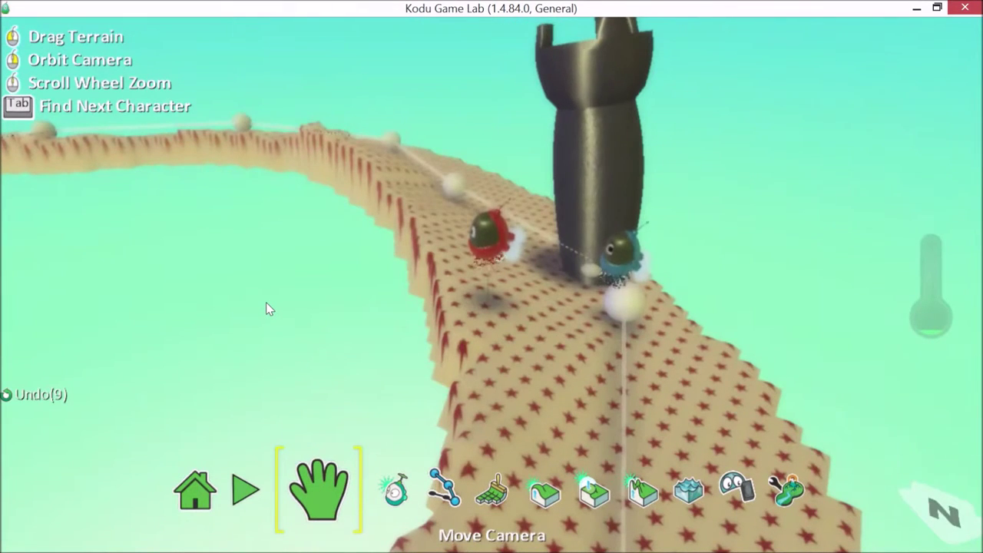
Open the red Kodu's program and set rule 2 to trigger on the Space key.
left_click(395, 489)
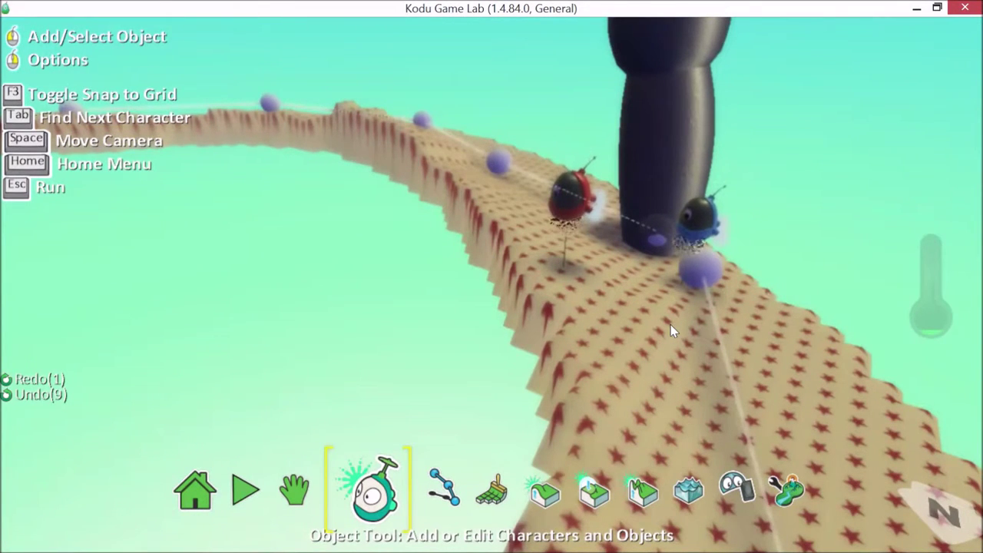
mouse_move(572, 196)
right_click(576, 206)
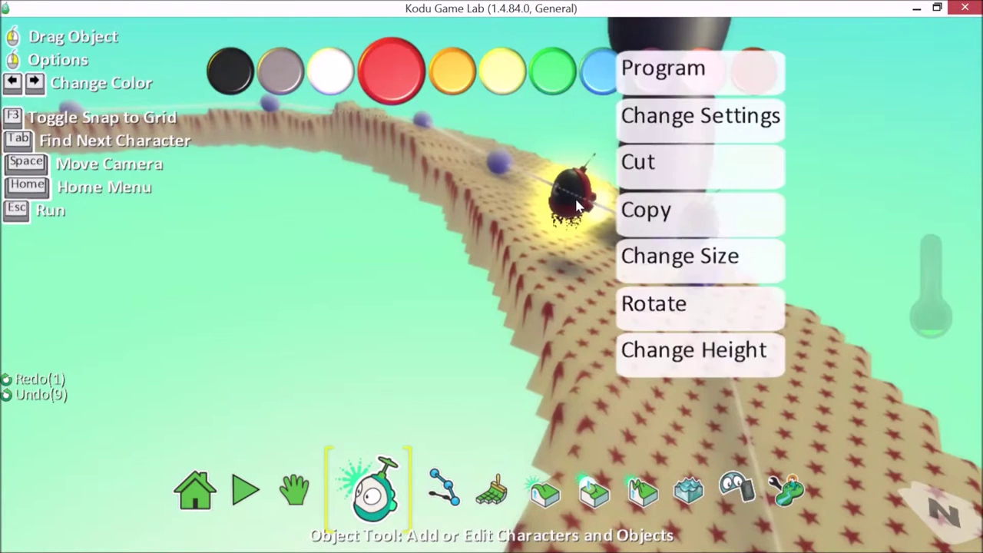
left_click(657, 66)
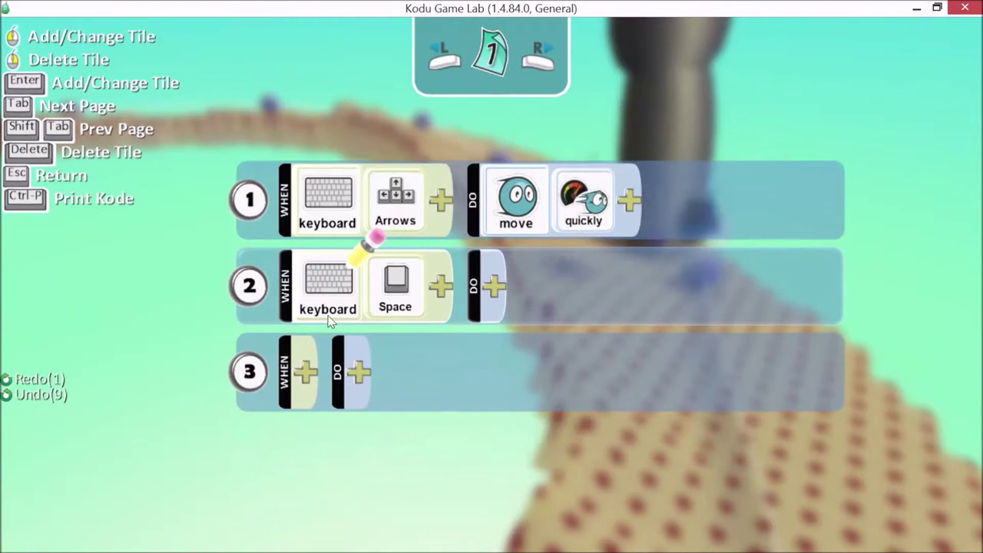
left_click(403, 296)
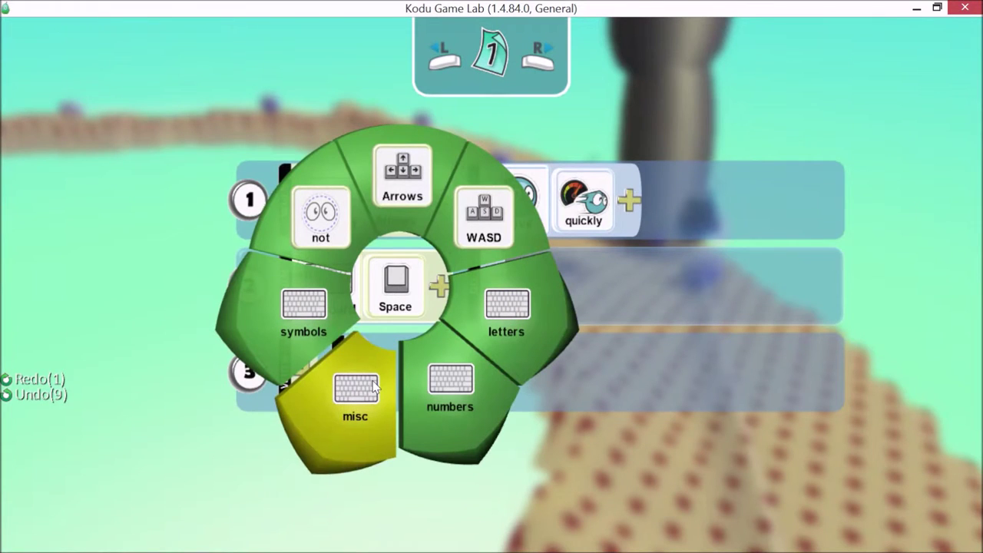
left_click(366, 412)
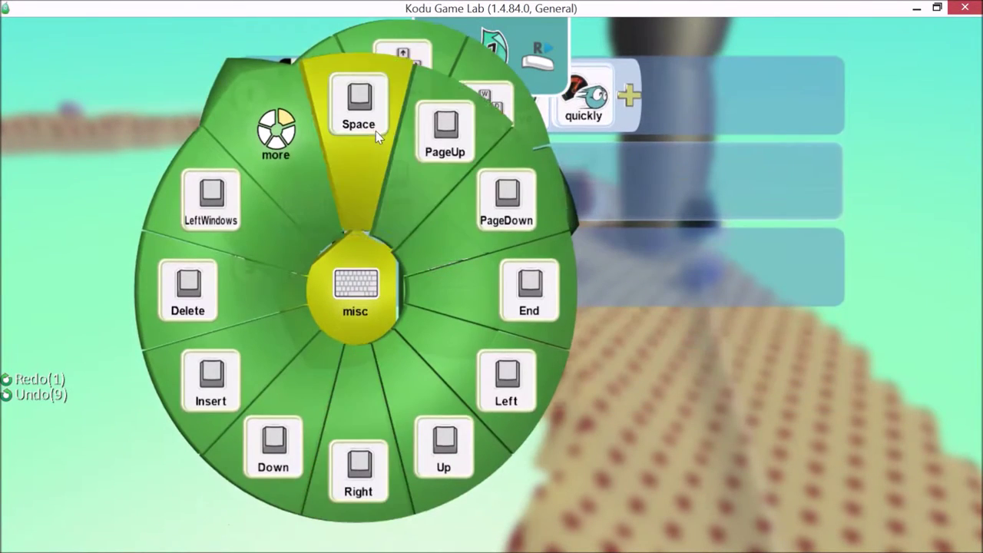
left_click(375, 132)
Make rule 2 shoot cruise missiles and return to the world.
left_click(497, 285)
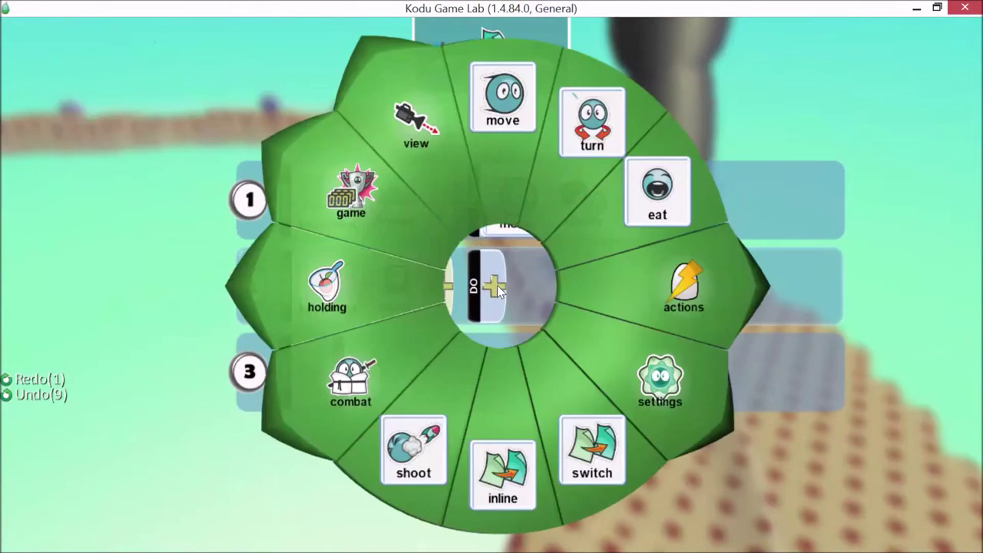
left_click(434, 439)
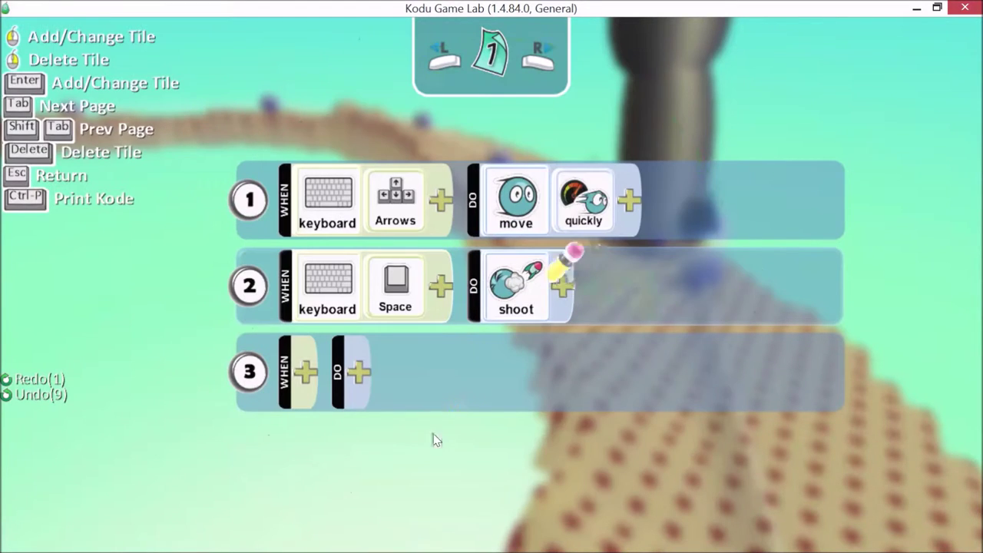
left_click(566, 283)
left_click(664, 235)
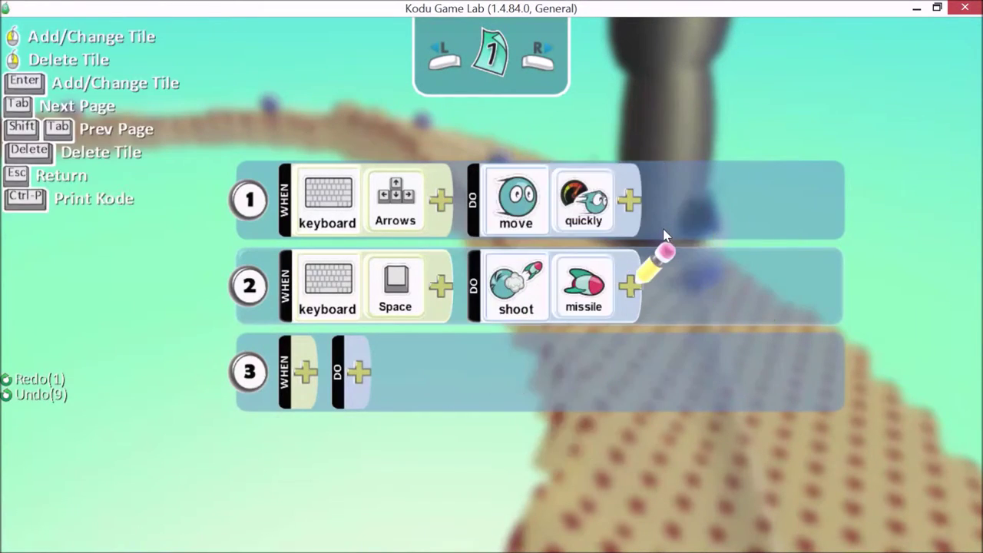
left_click(637, 294)
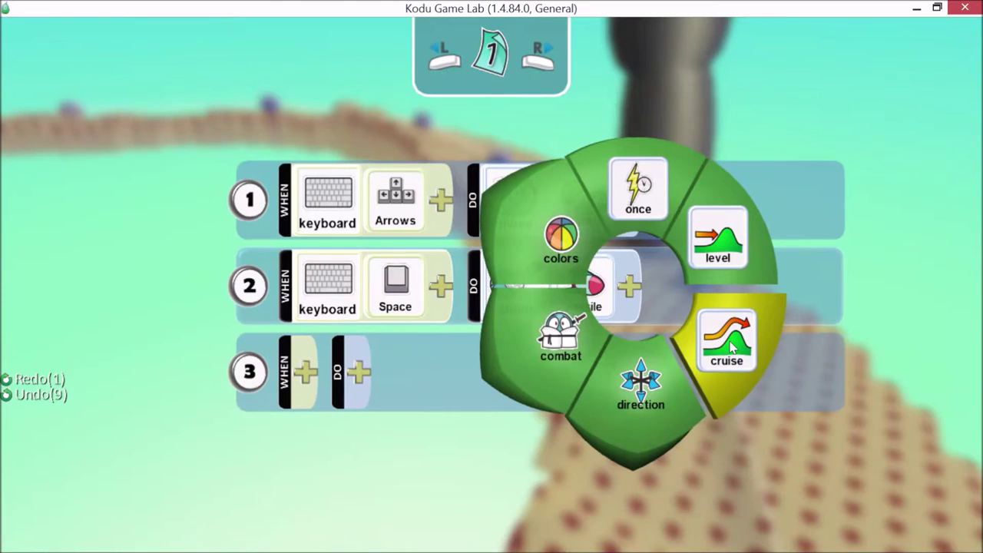
mouse_move(717, 334)
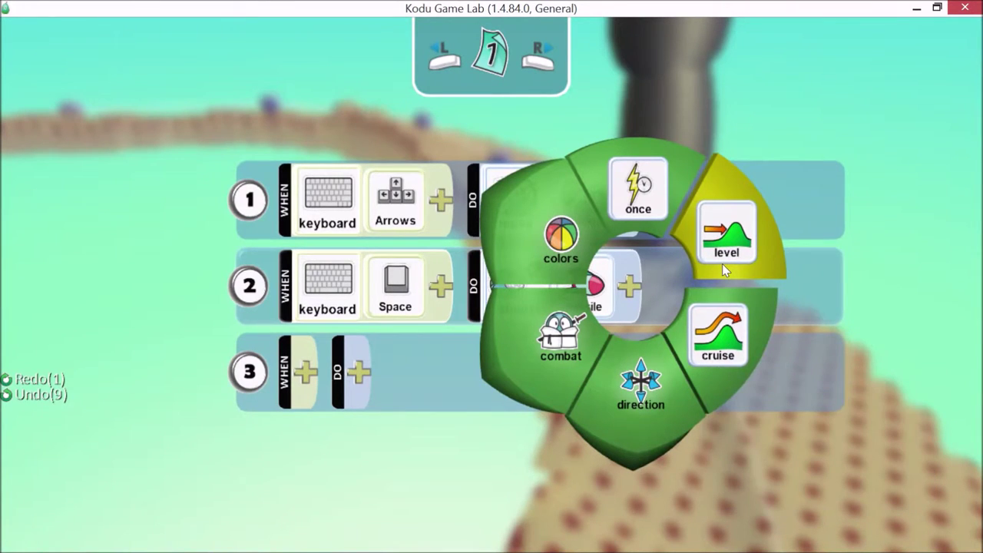
mouse_move(727, 230)
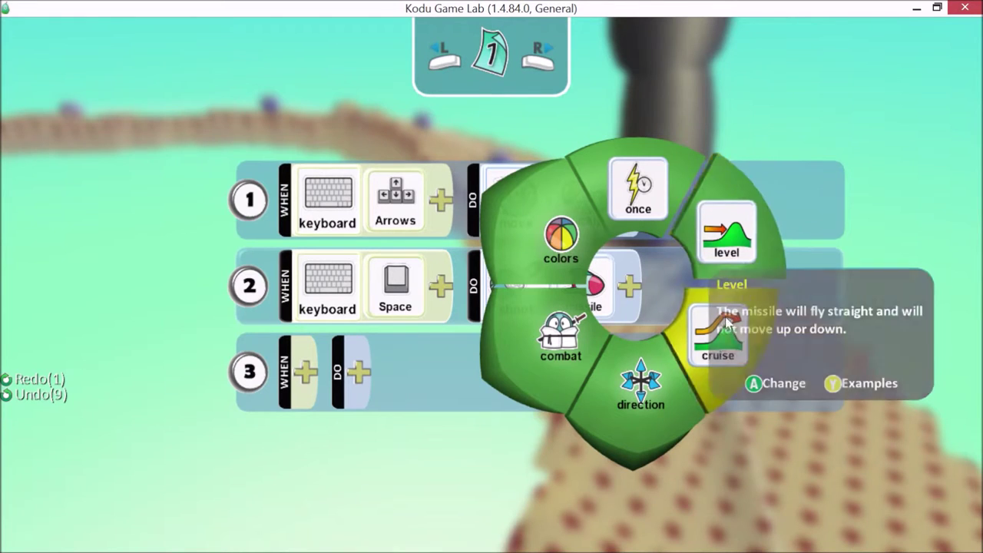
left_click(727, 332)
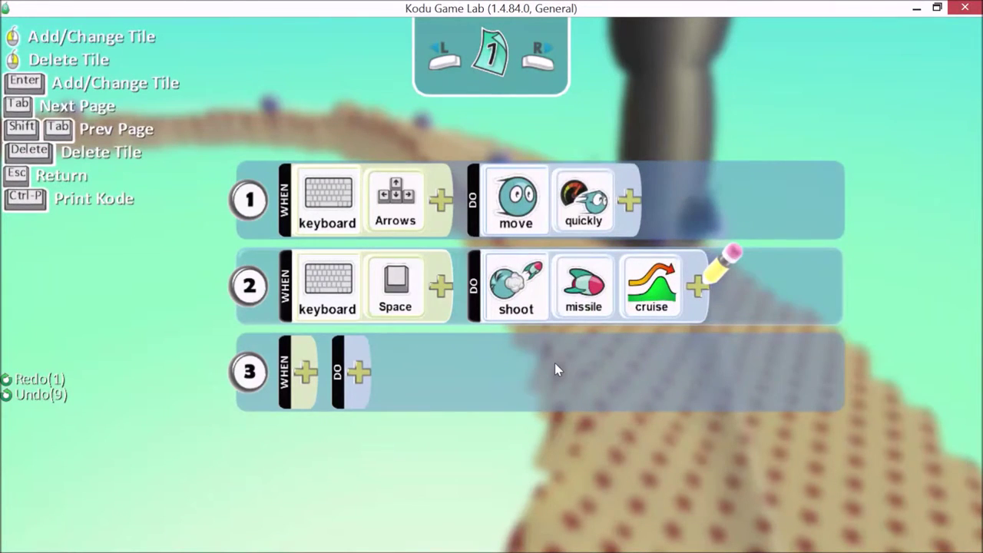
key("Escape")
Open the blue Kodu's program and make rule 2 trigger on a 3-second timer.
right_click(704, 230)
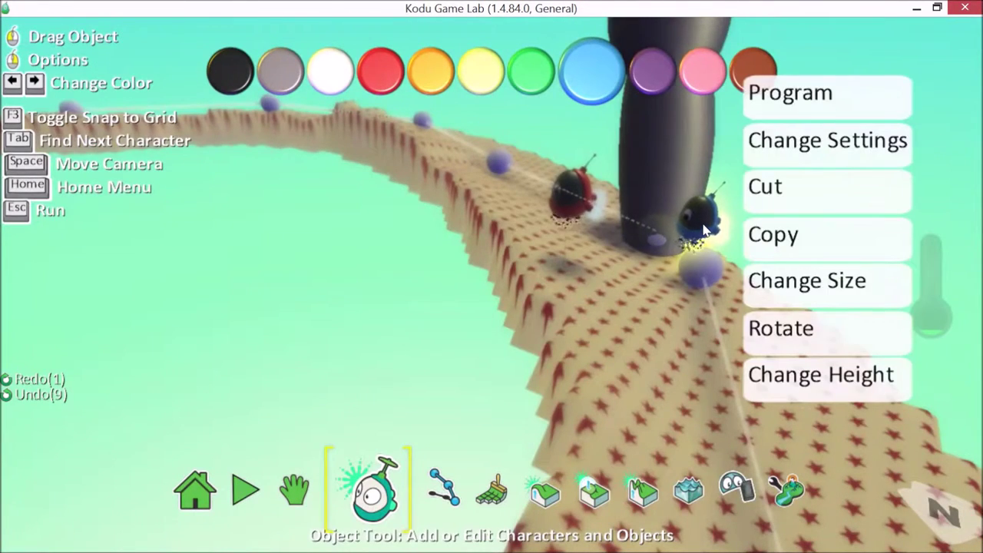
left_click(768, 101)
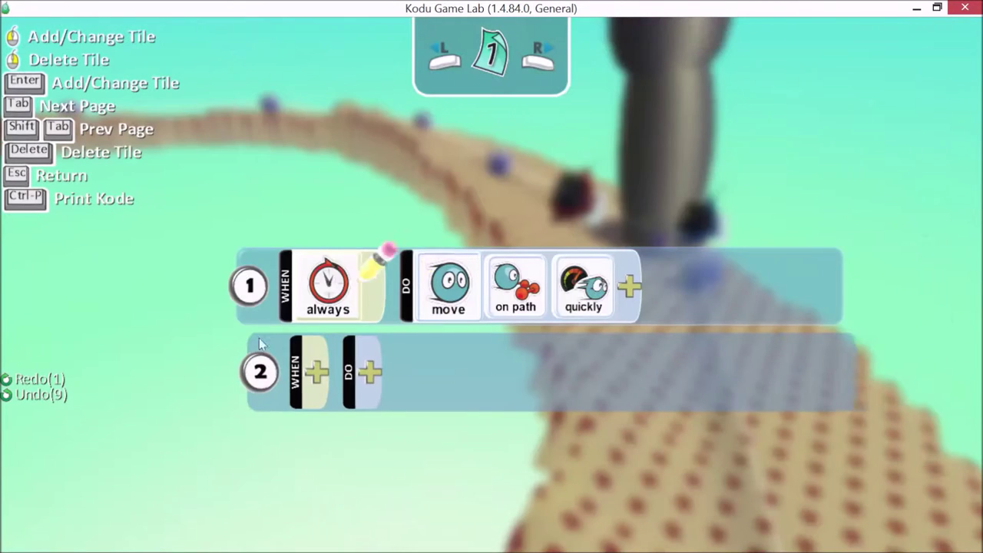
left_click(307, 372)
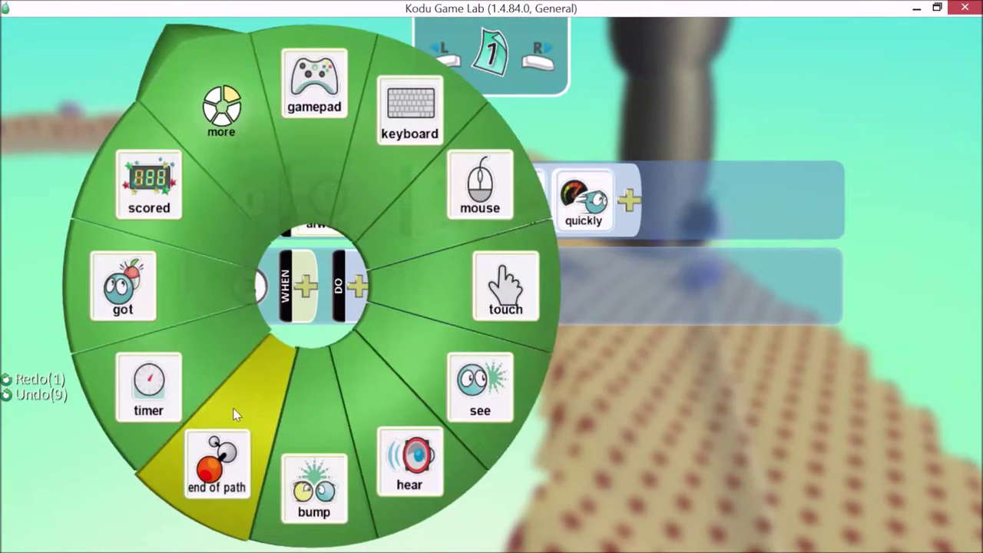
left_click(168, 369)
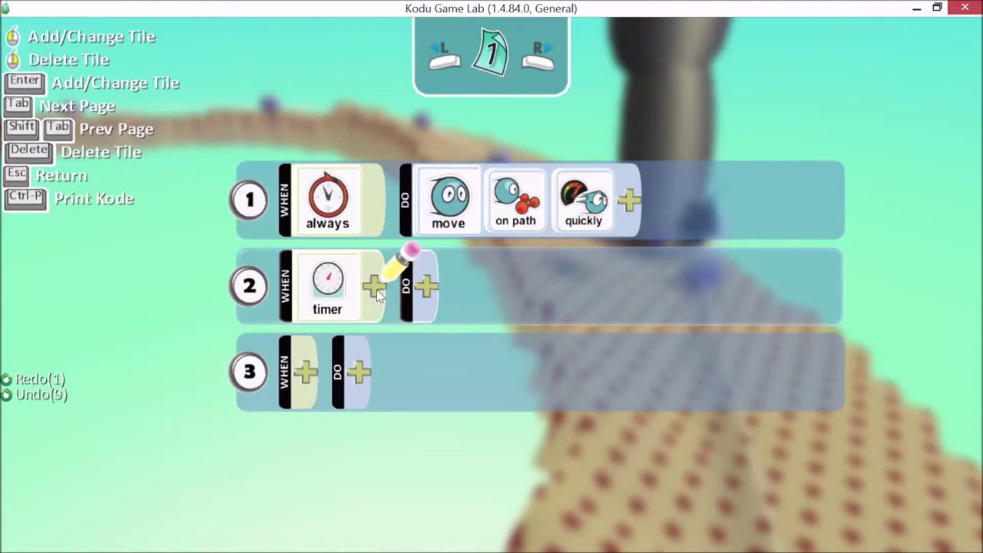
left_click(376, 289)
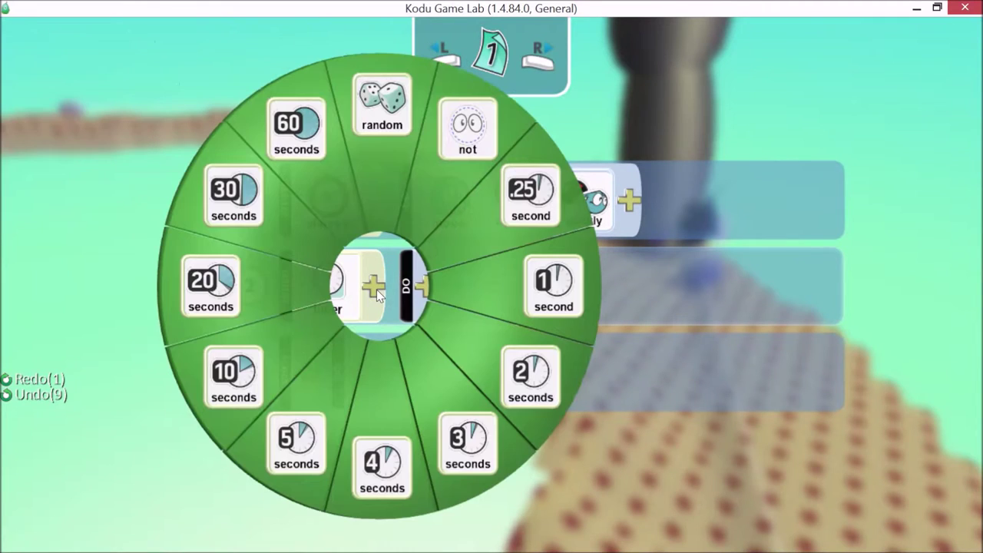
left_click(447, 434)
Make rule 2 shoot cruise missiles.
left_click(504, 286)
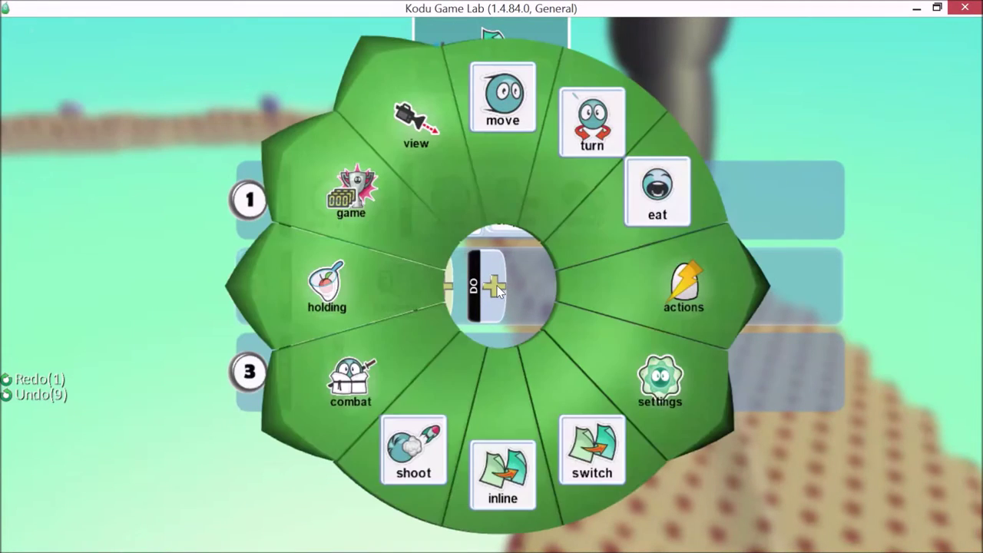
left_click(417, 439)
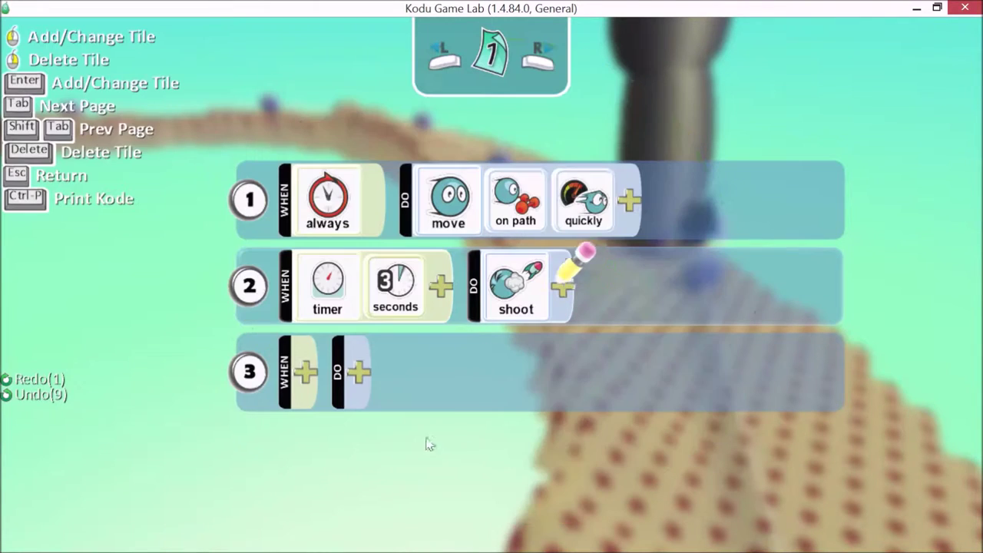
left_click(561, 288)
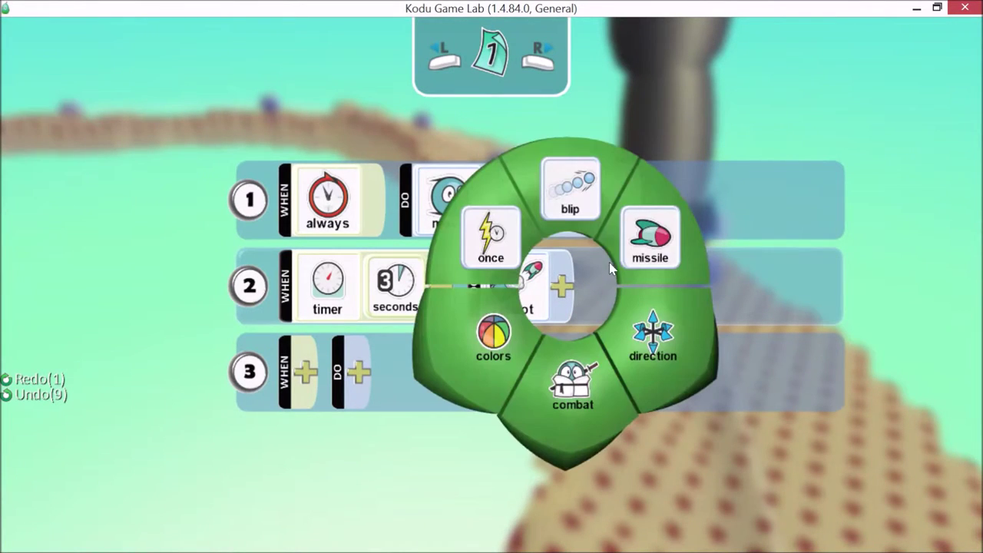
left_click(654, 232)
left_click(627, 288)
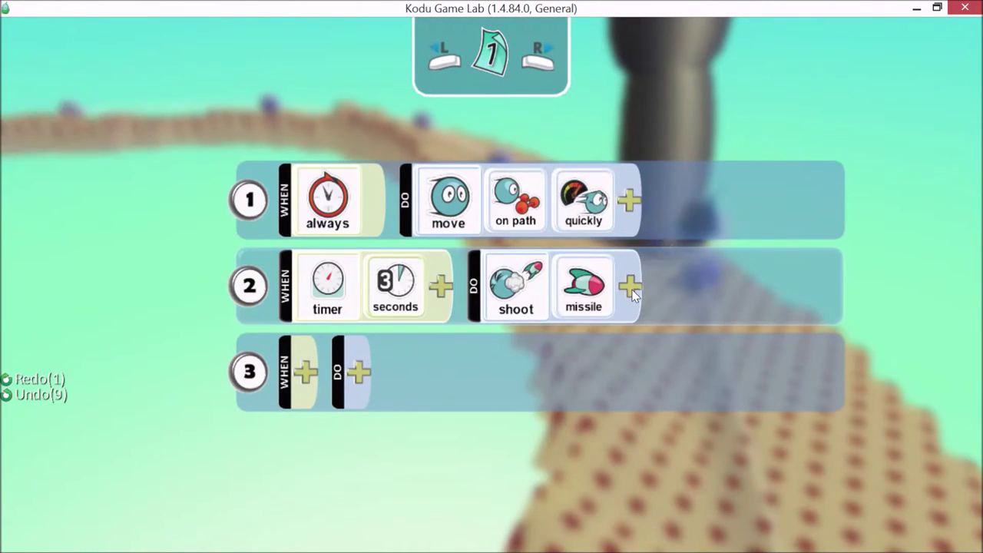
left_click(712, 352)
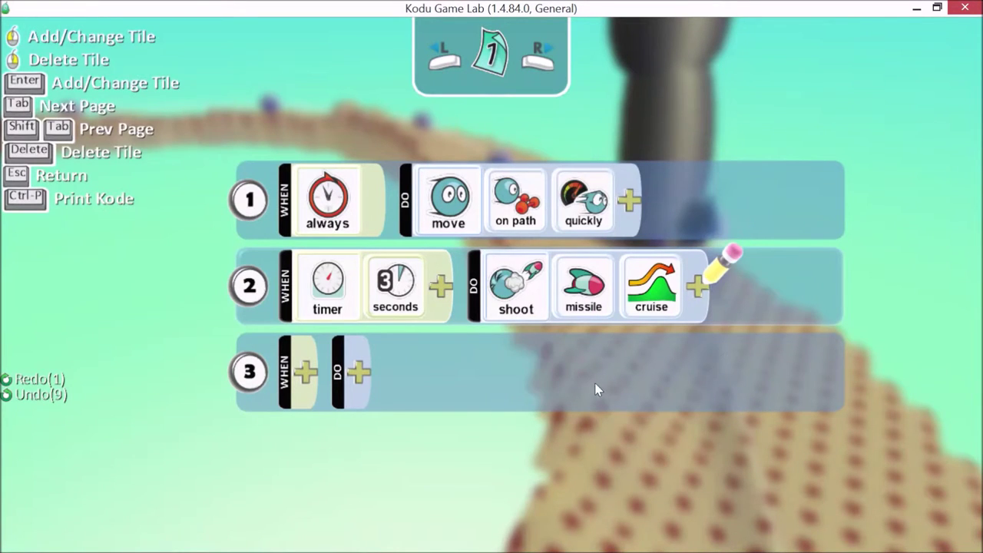
key("Escape")
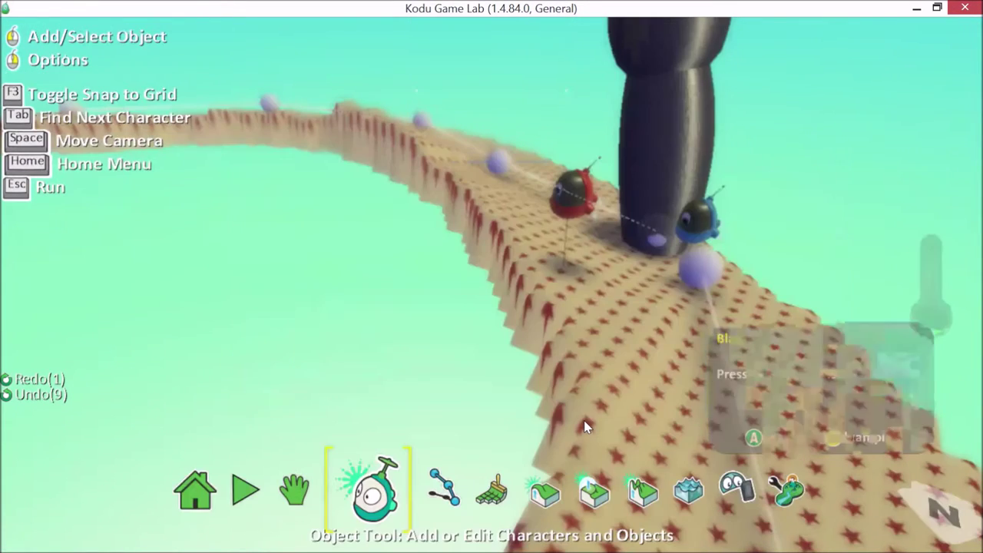
key("Escape")
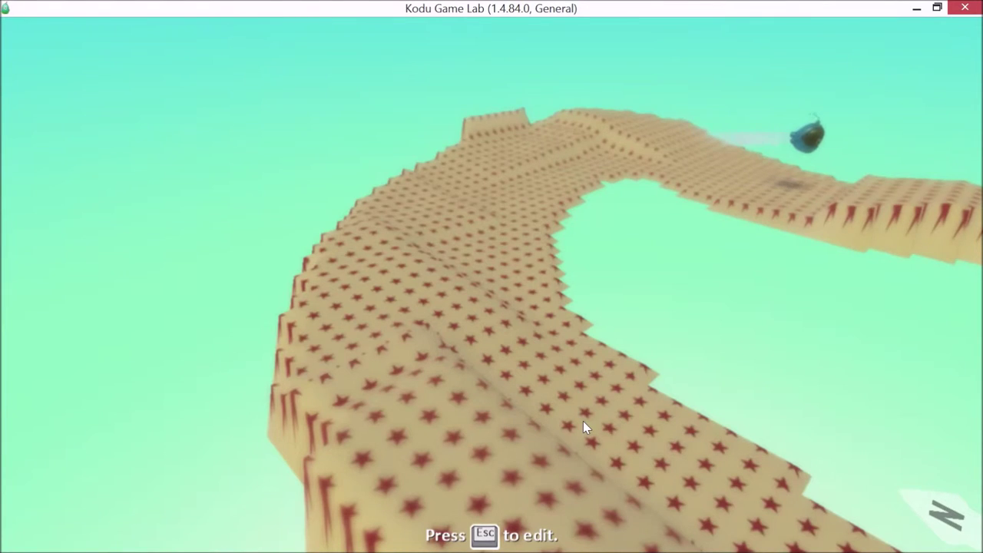
key("Escape")
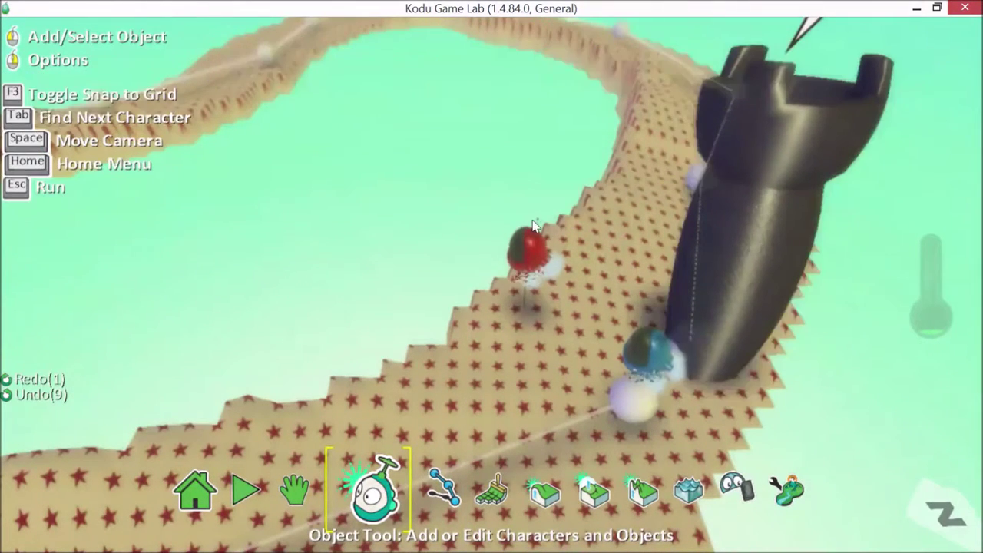
Turn on Show Hit Points in the red racer's settings.
right_click(527, 243)
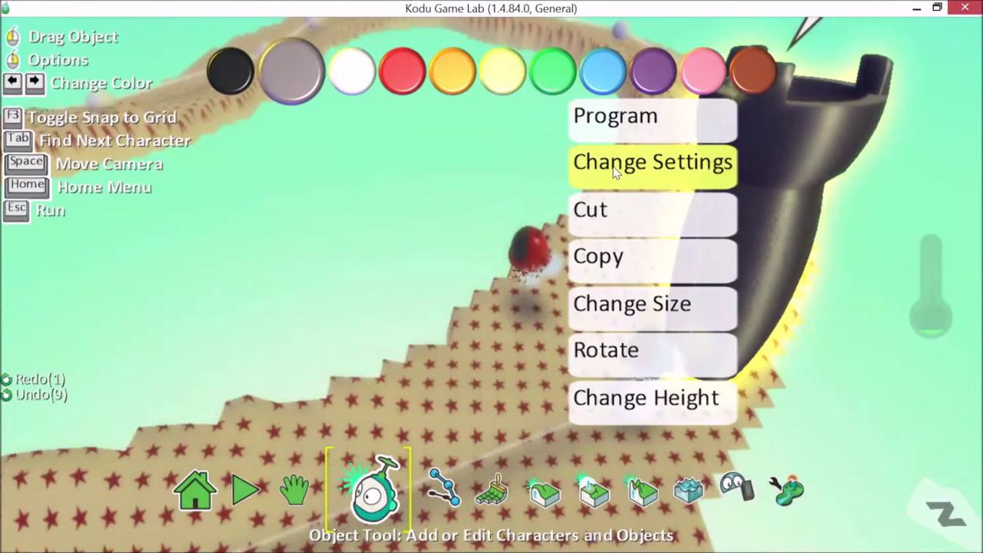
left_click(641, 170)
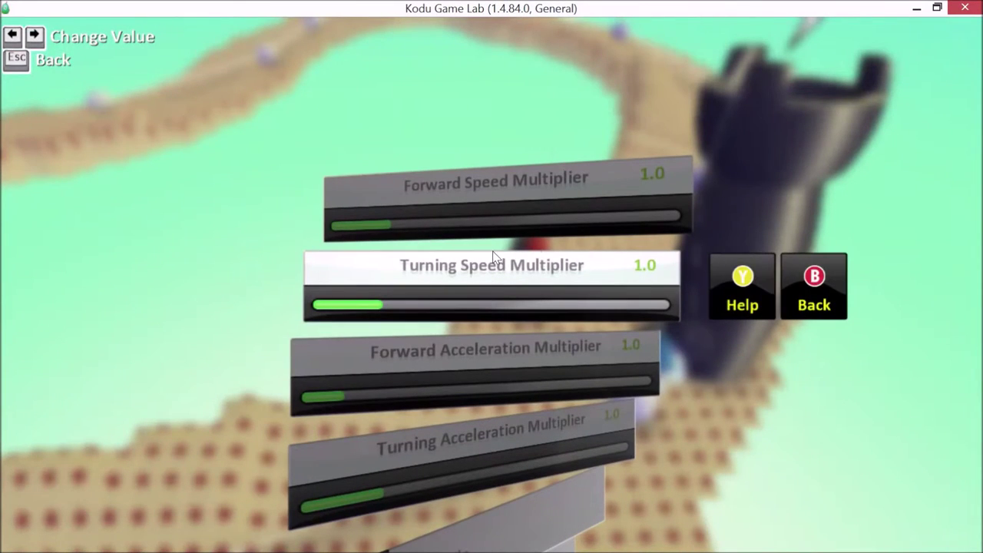
scroll(485, 293, "down", 2)
scroll(384, 356, "down", 2)
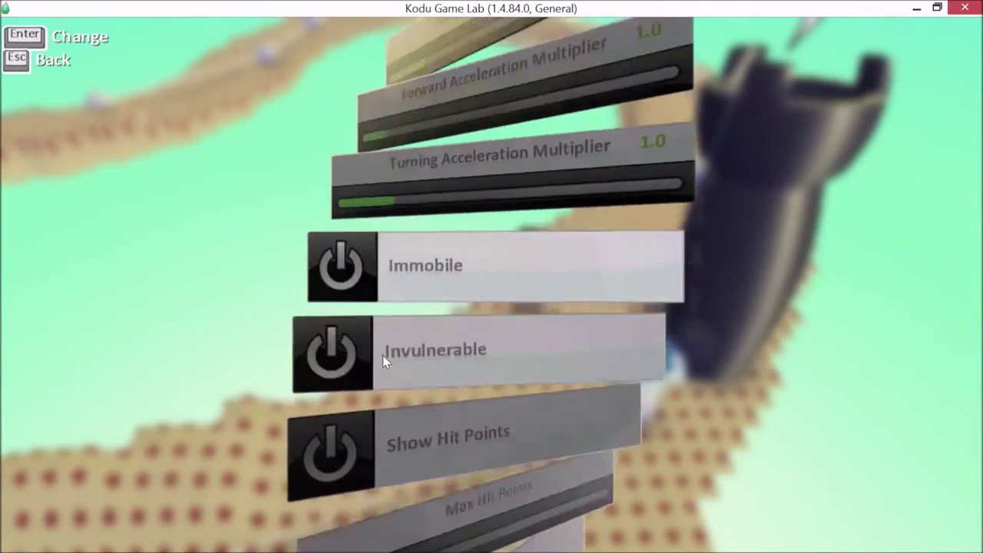
scroll(384, 356, "down", 1)
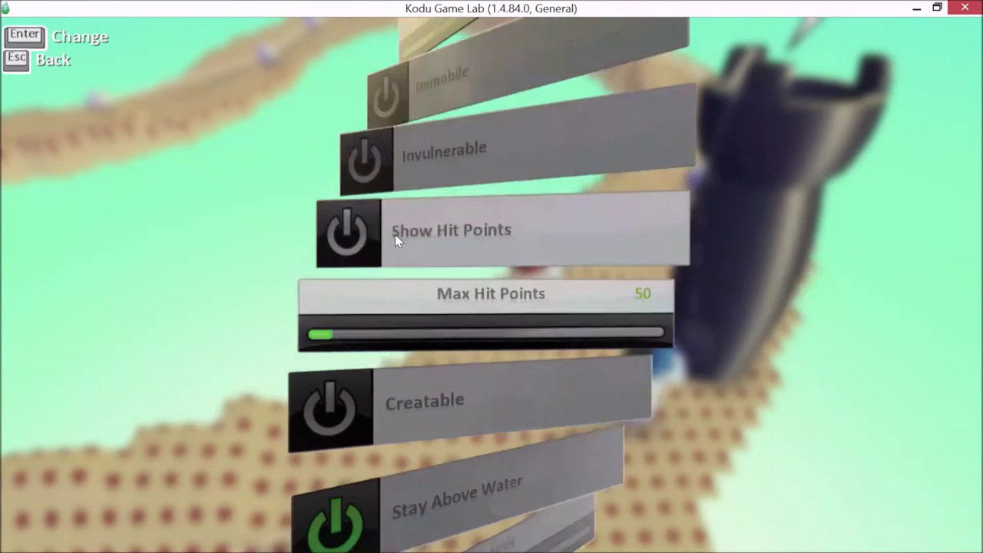
left_click(343, 289)
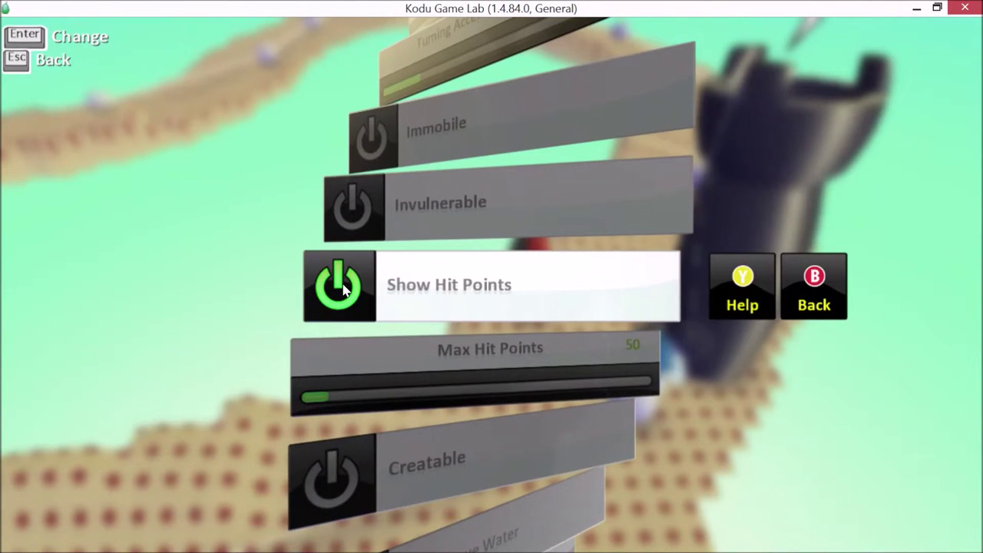
scroll(349, 290, "down", 1)
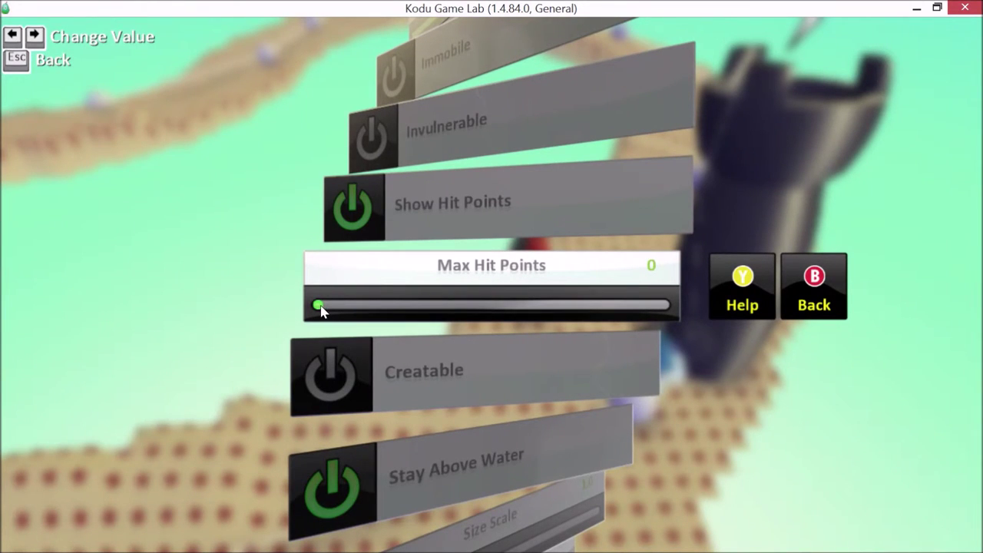
key("Escape")
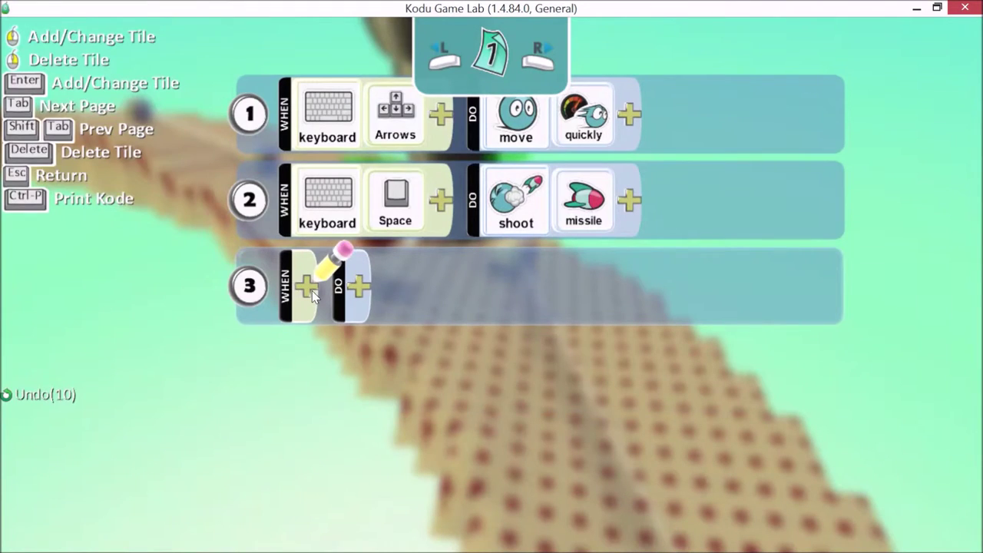
Set rule 3's condition to 'shot hit kodu'.
left_click(312, 290)
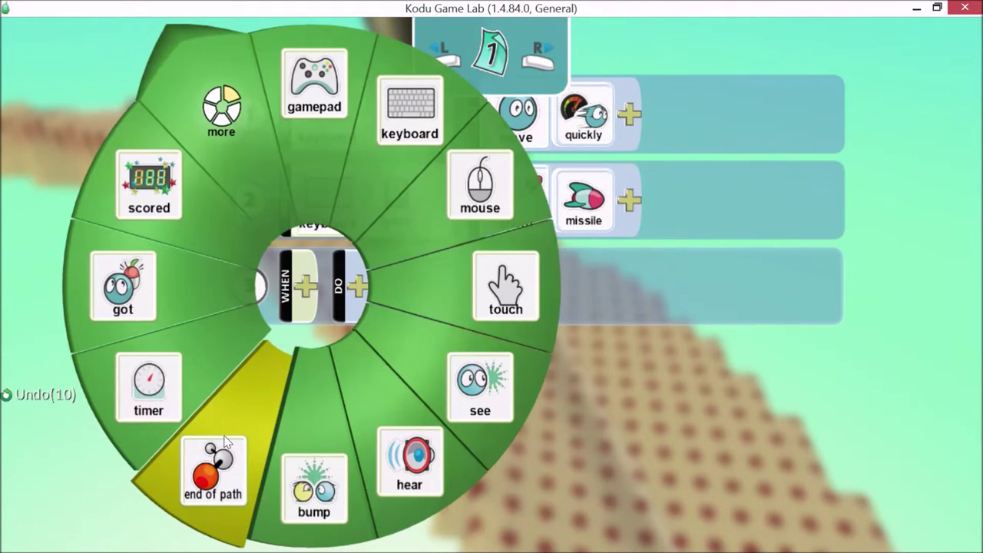
left_click(221, 111)
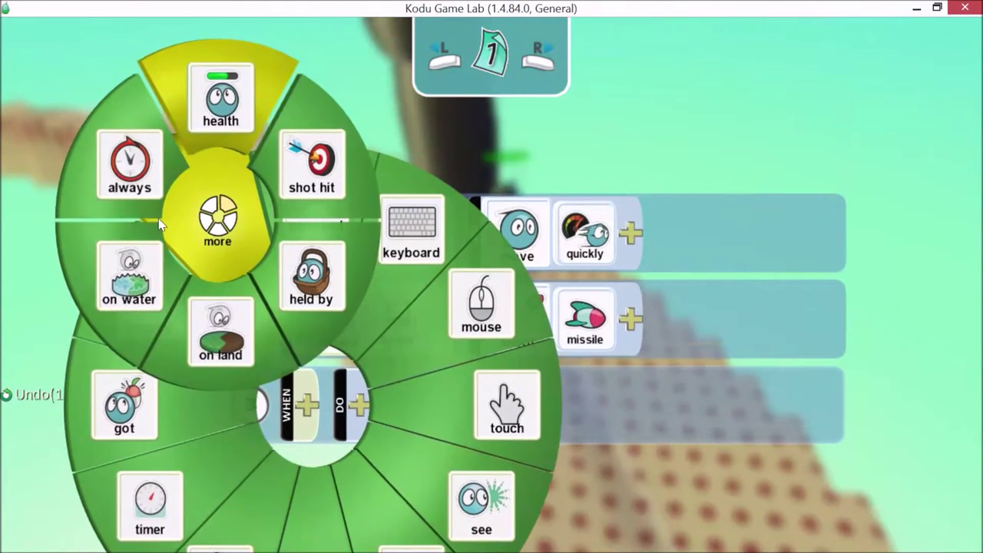
left_click(329, 170)
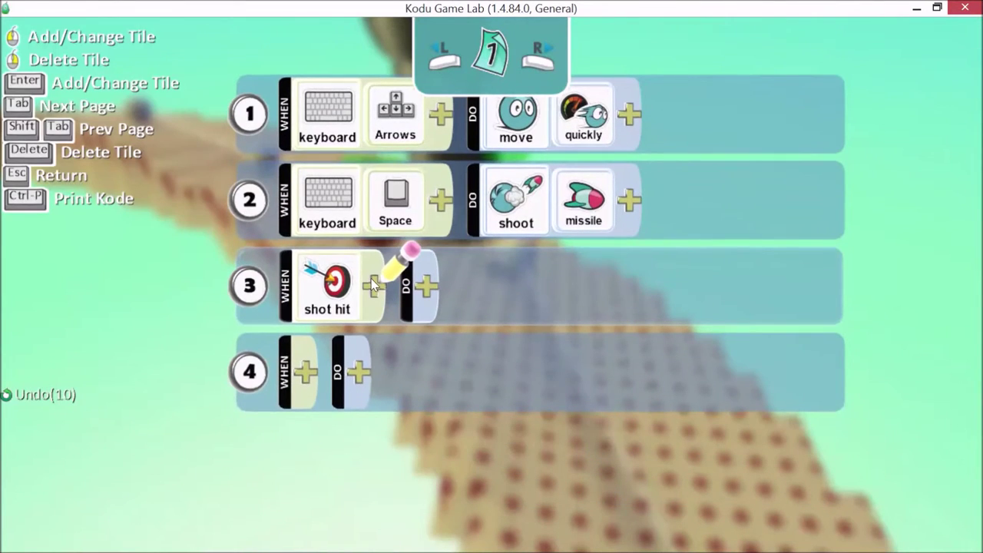
left_click(374, 286)
left_click(380, 154)
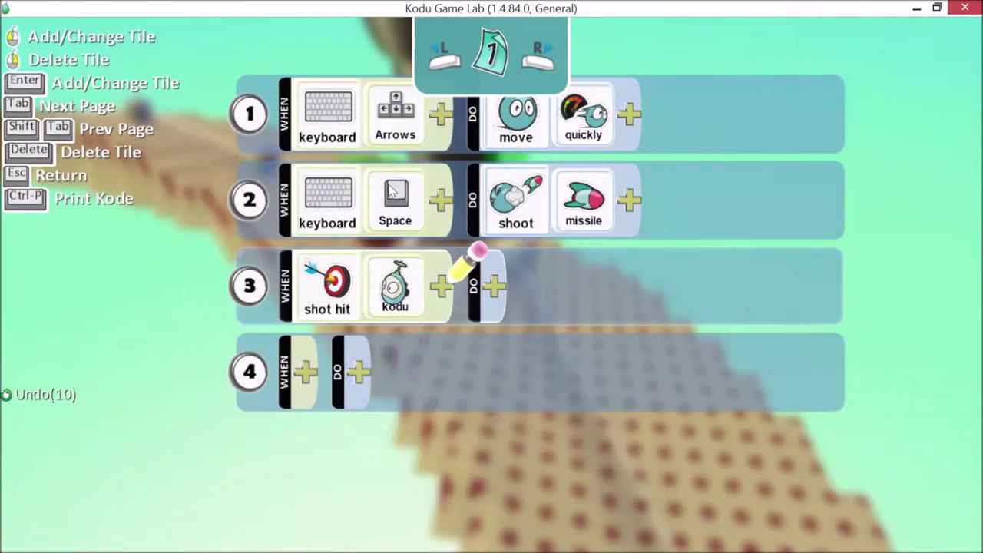
Make rule 3 deal 2 points of combat damage and close the program.
left_click(495, 287)
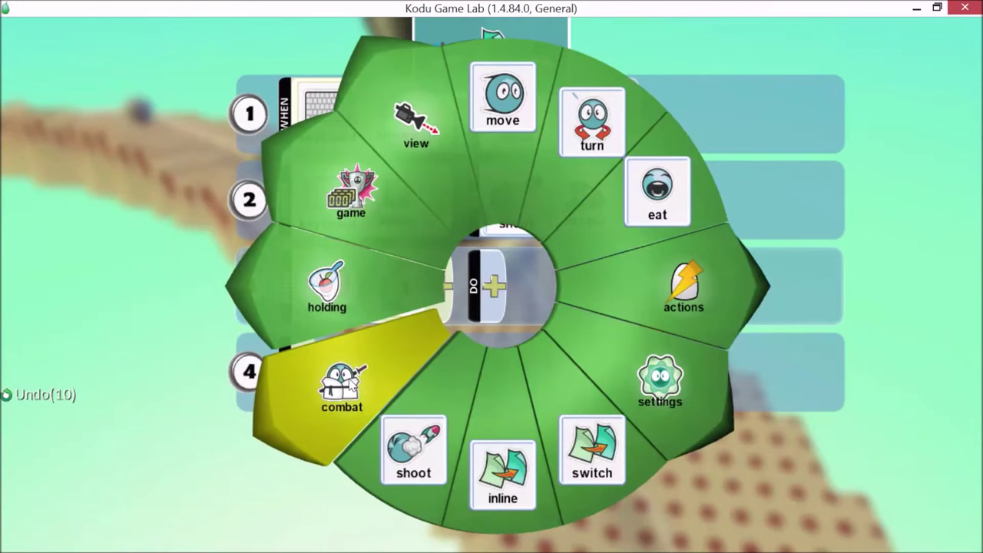
left_click(369, 403)
left_click(370, 248)
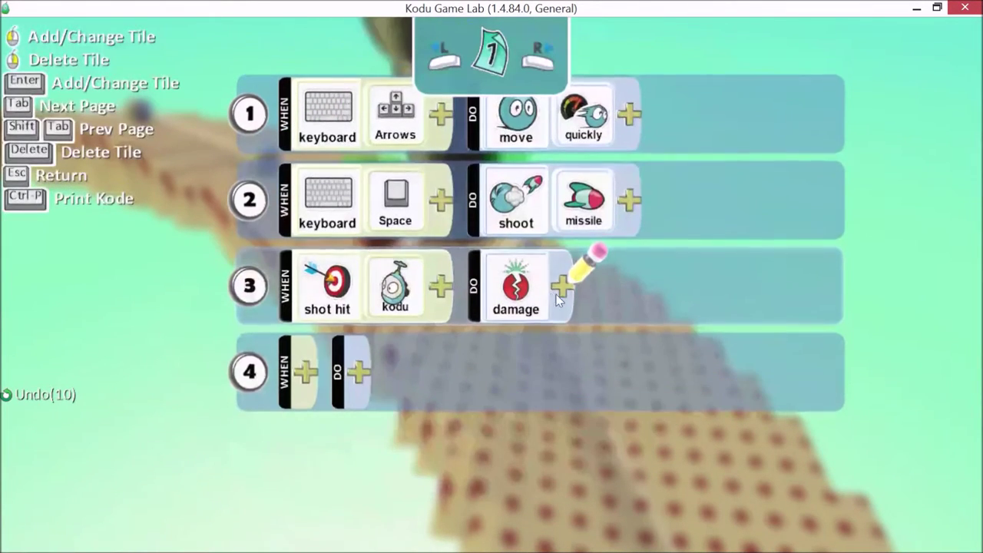
left_click(557, 281)
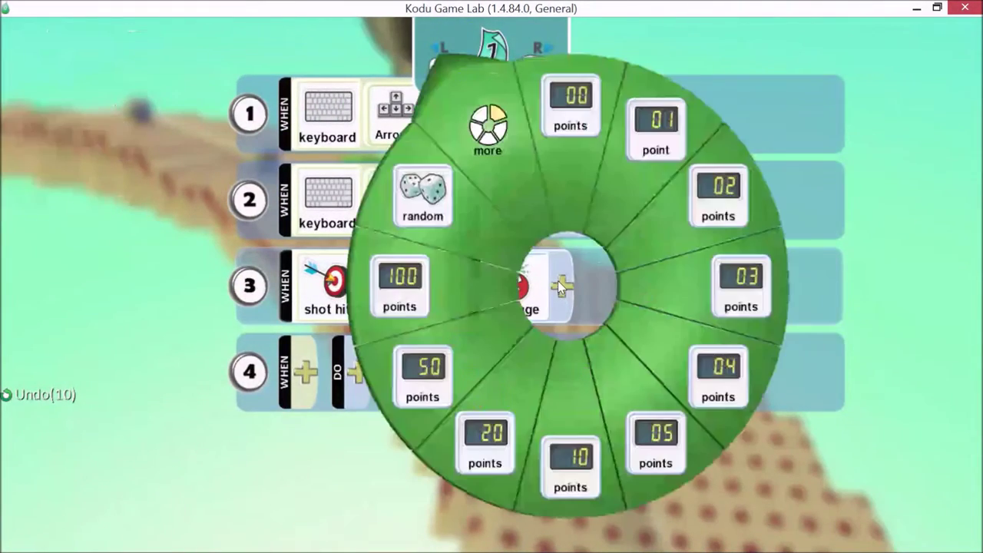
left_click(674, 229)
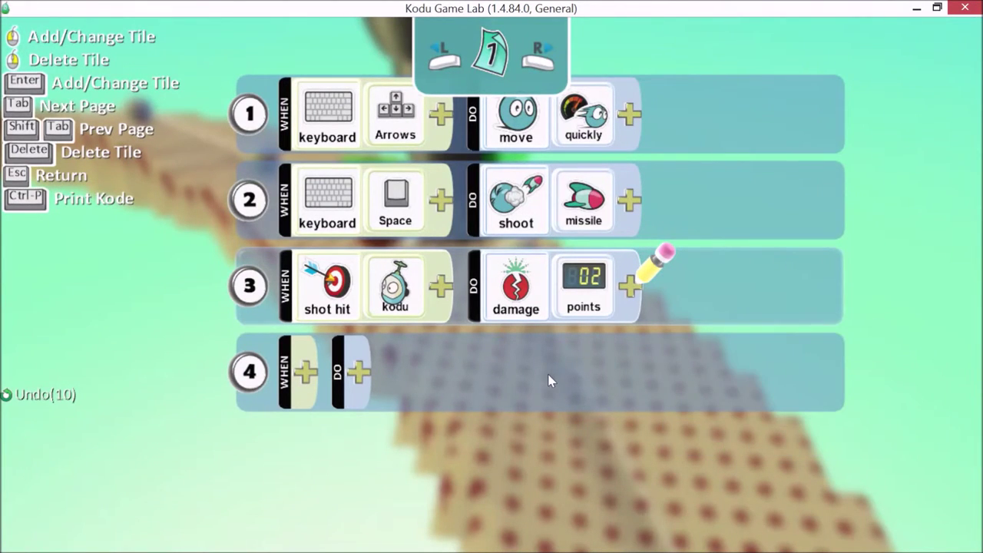
key("Escape")
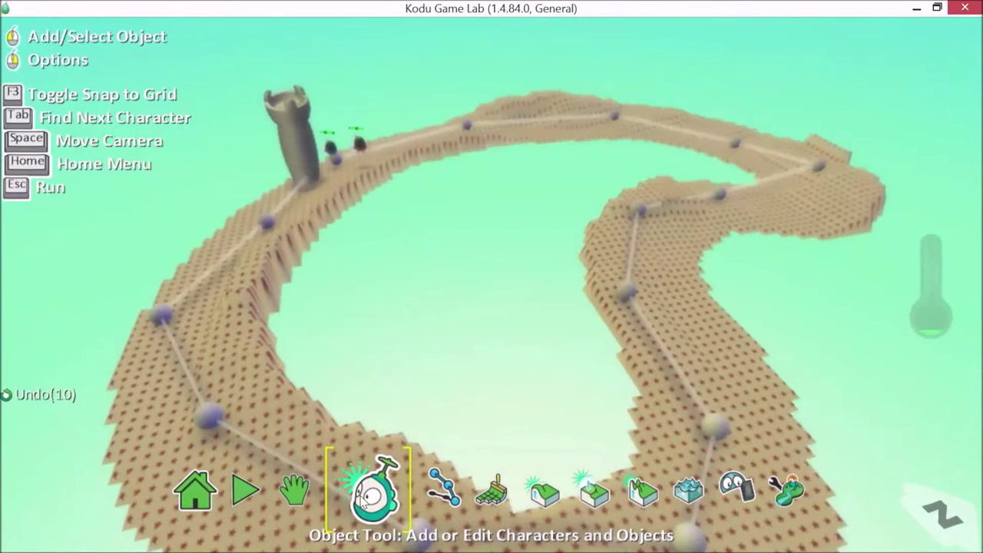
Place a heart from the objects group on the track and open its program.
left_click(634, 244)
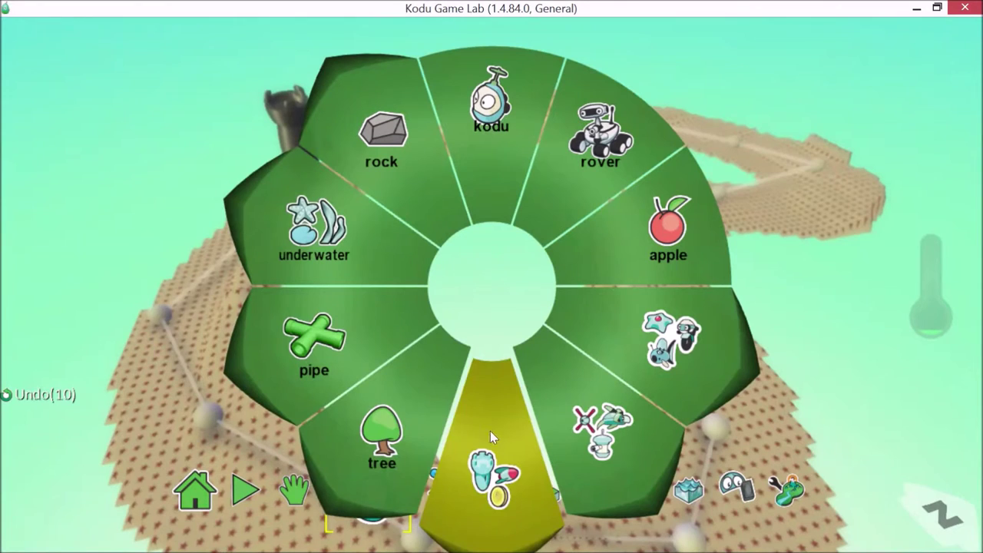
left_click(488, 457)
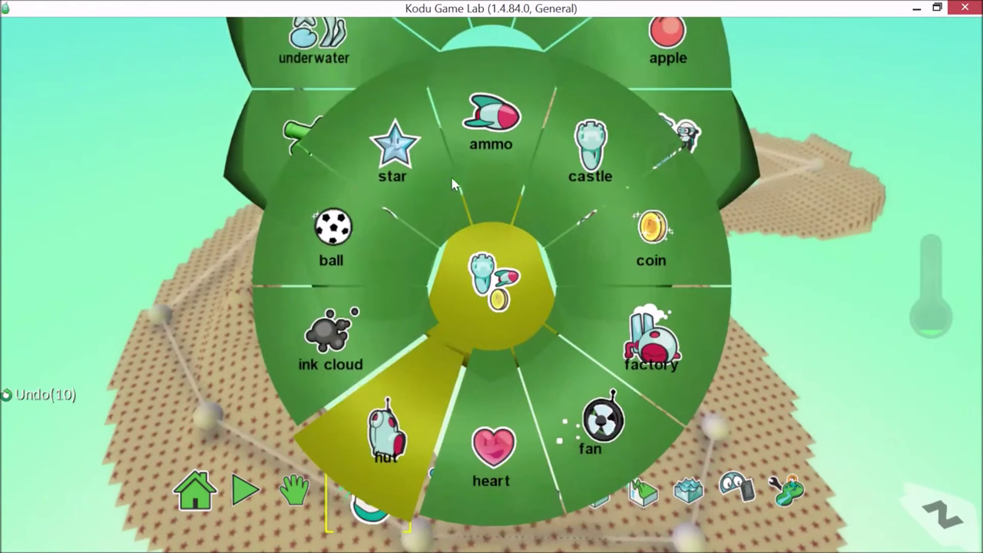
left_click(495, 428)
right_click(635, 236)
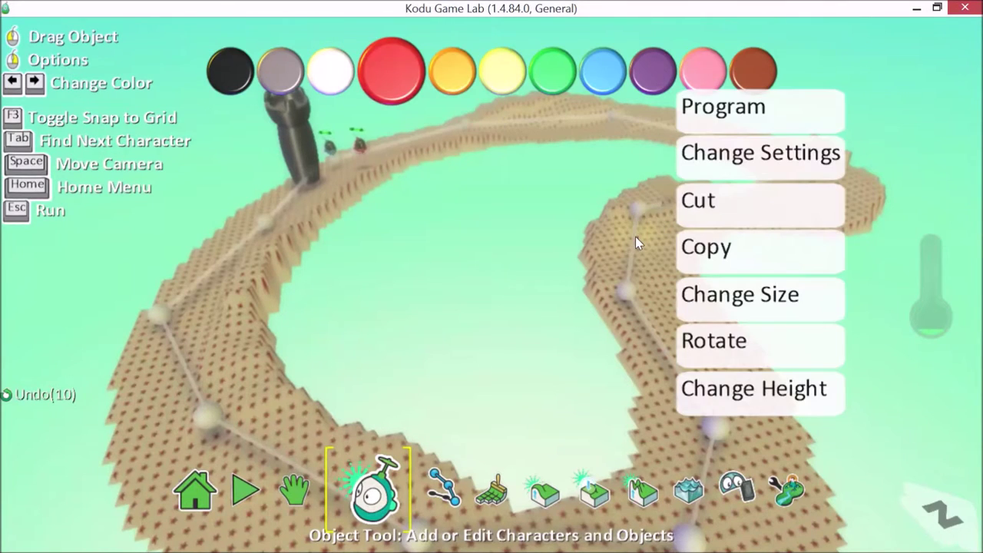
left_click(725, 120)
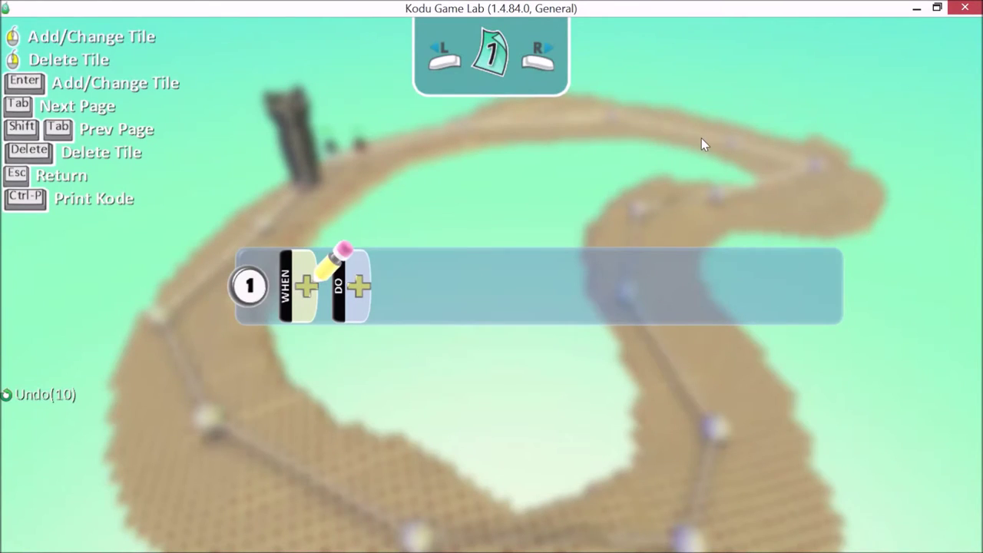
Set the heart's rule 1 to trigger when bumped by a Kodu.
left_click(305, 288)
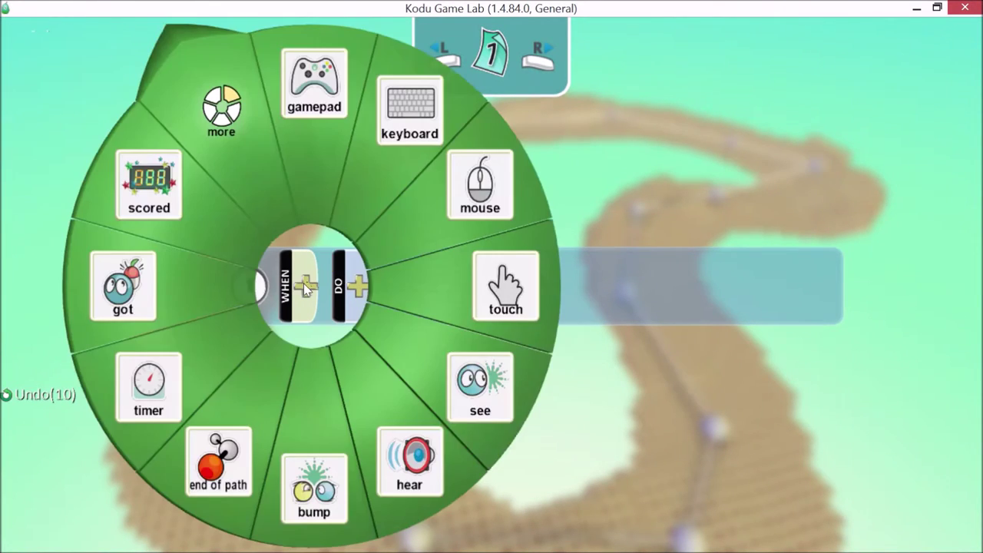
left_click(330, 447)
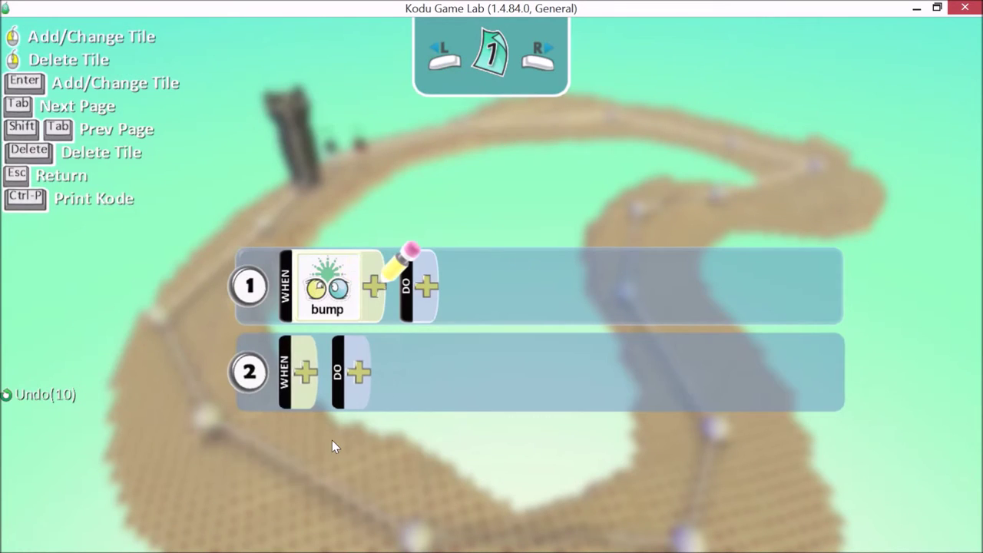
left_click(372, 290)
left_click(387, 175)
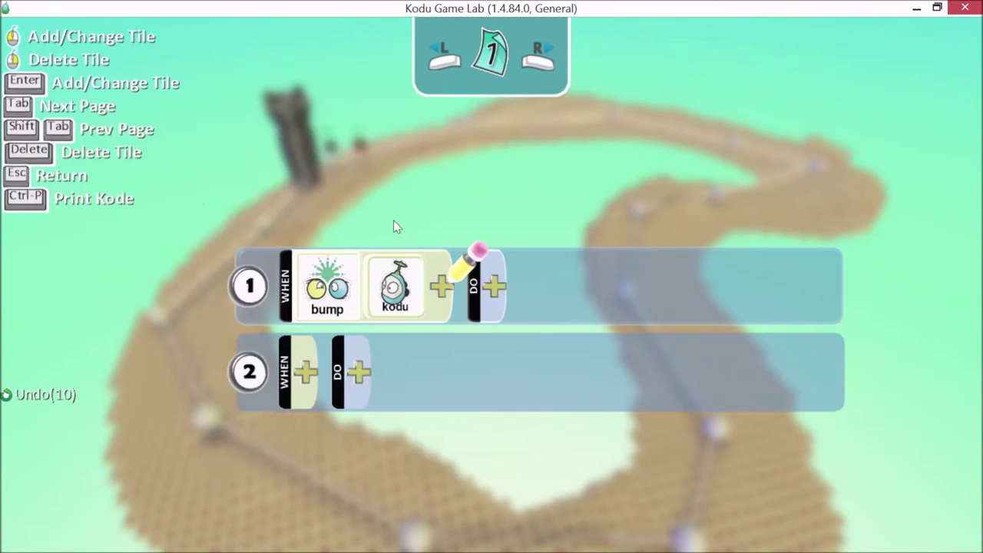
Add a combat heal action of 2 points and close the program.
left_click(495, 285)
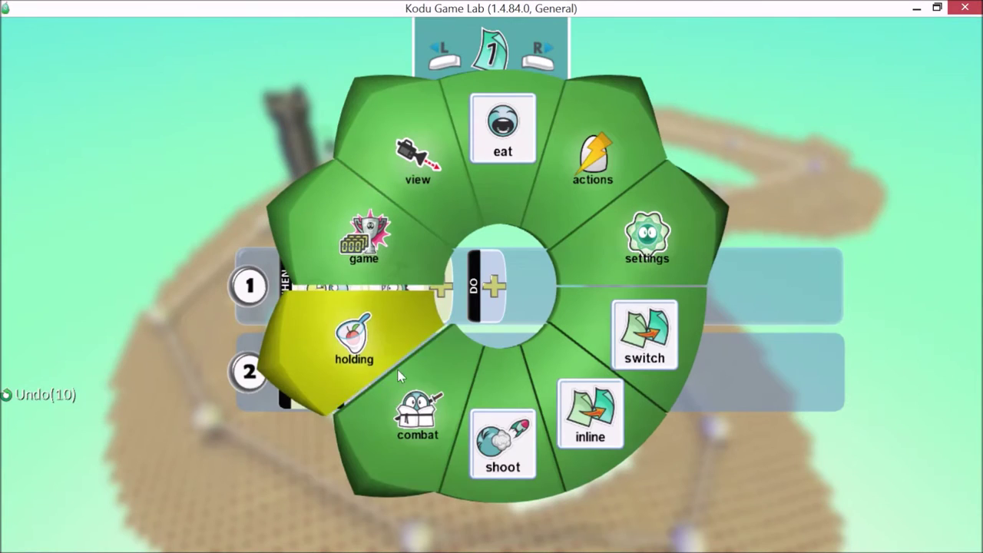
left_click(405, 405)
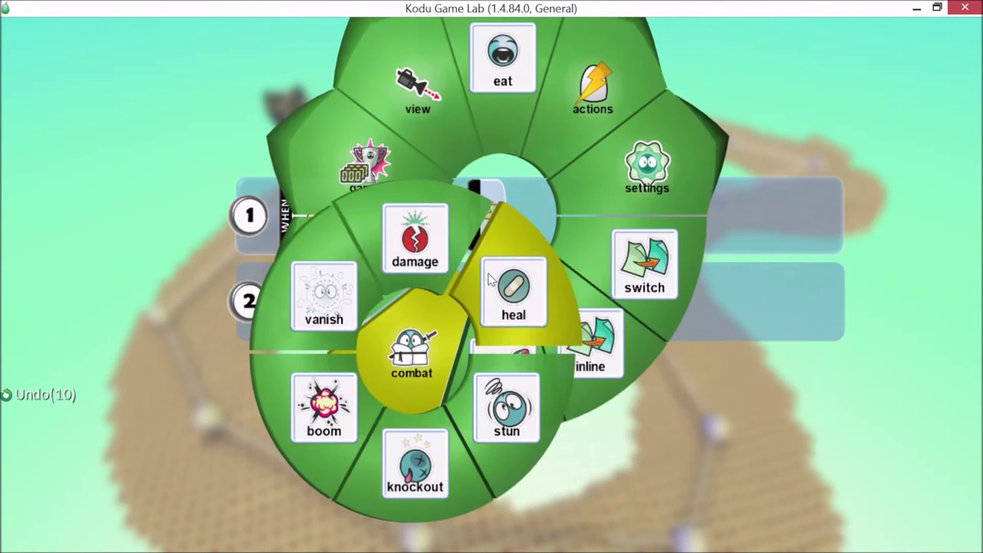
left_click(522, 298)
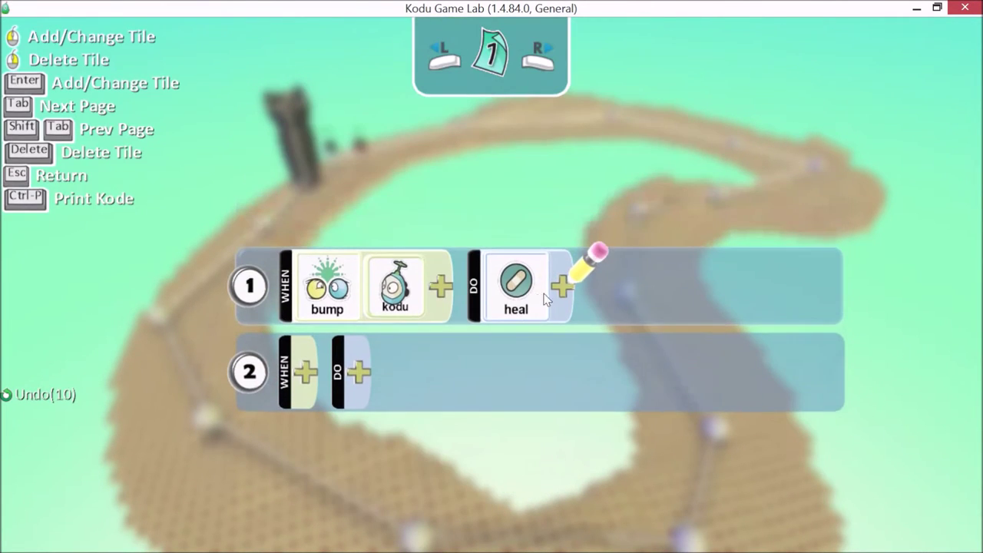
left_click(563, 286)
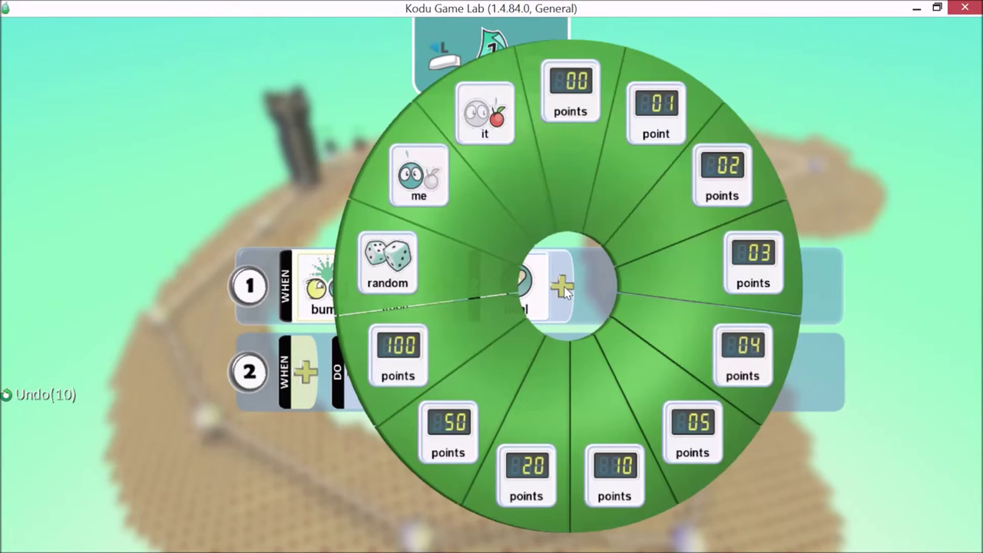
left_click(686, 206)
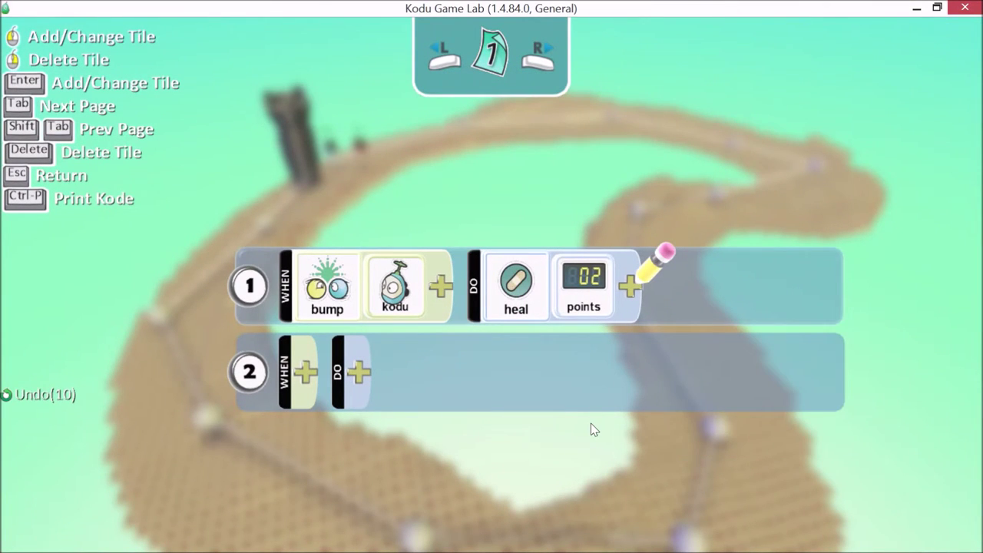
key("Escape")
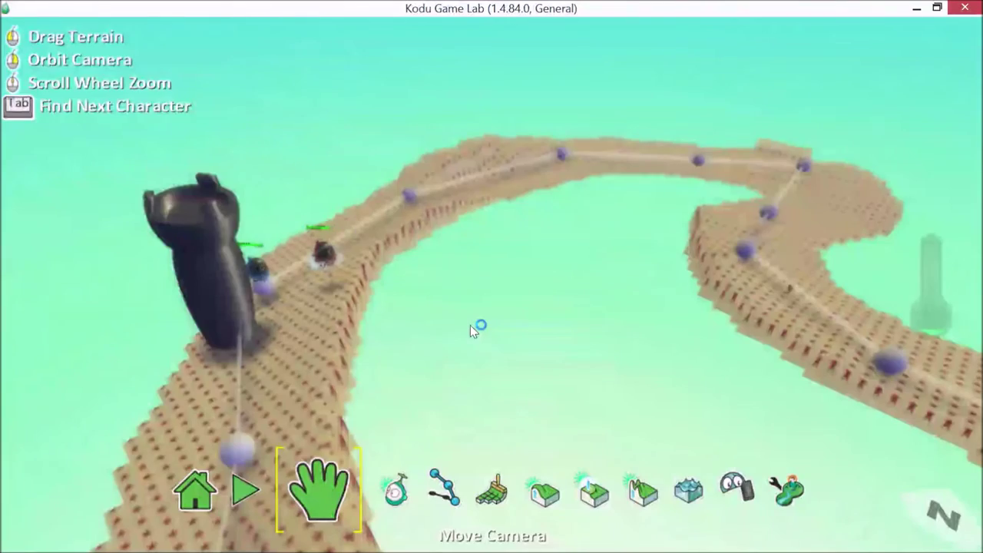
Test-run the race, stop it, and switch back to Kodu from Google Slides.
key("Escape")
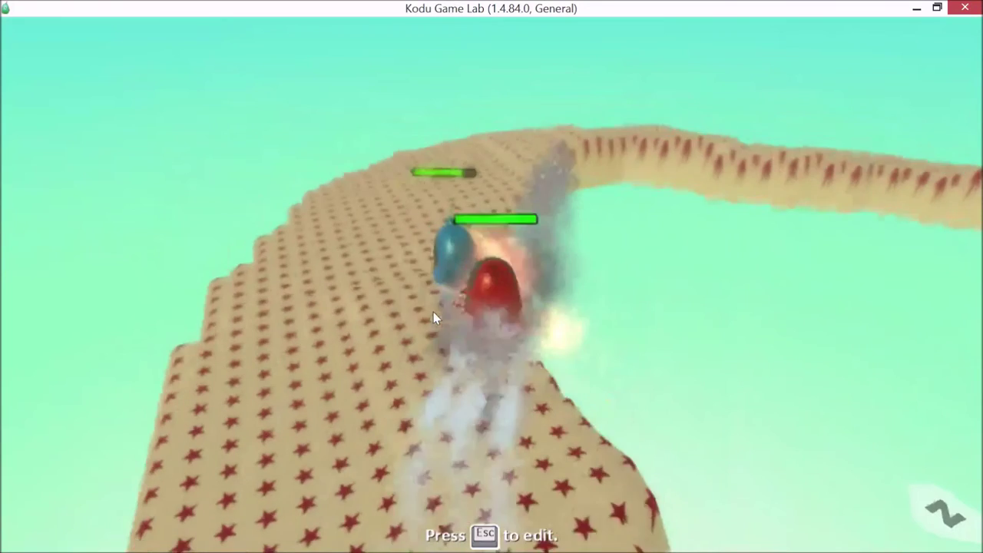
key("Escape")
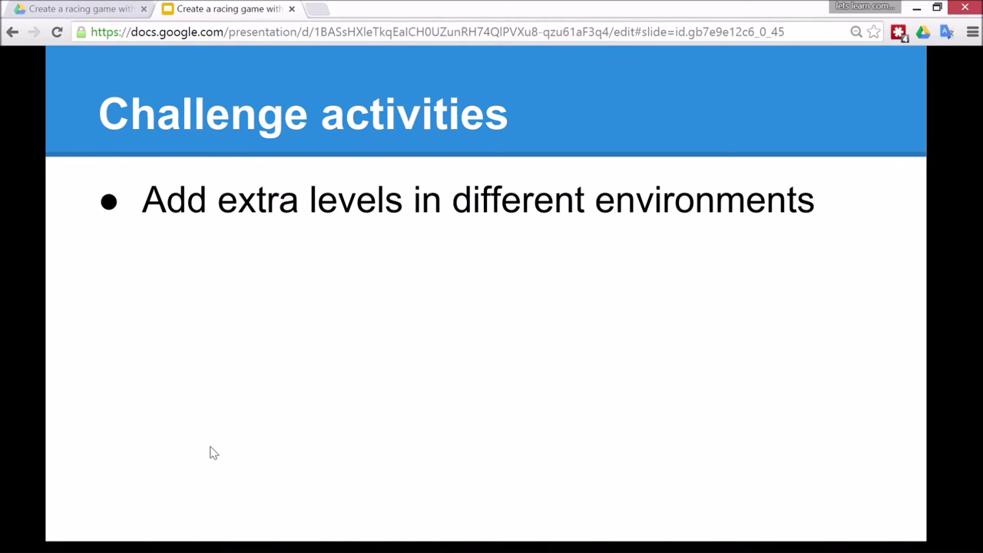
mouse_move(142, 542)
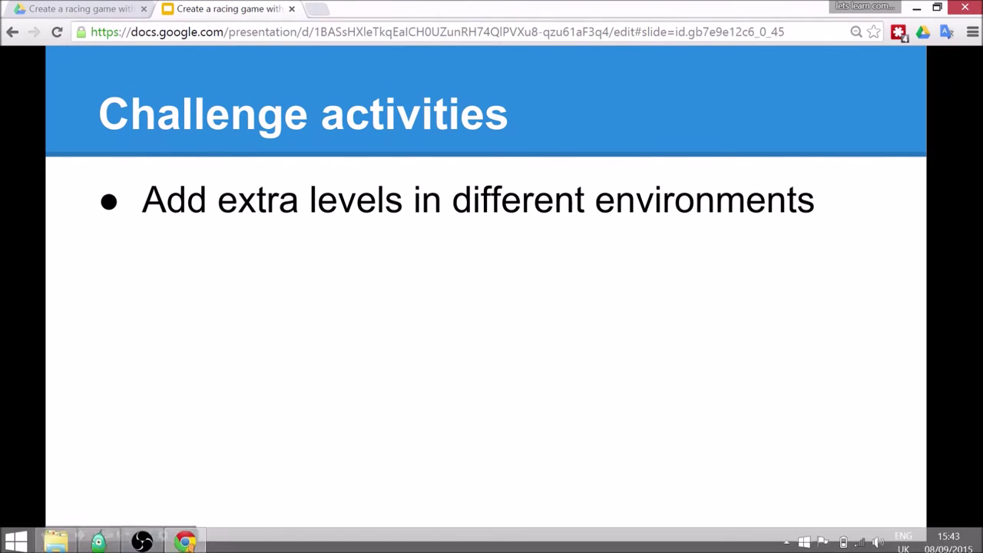
left_click(117, 540)
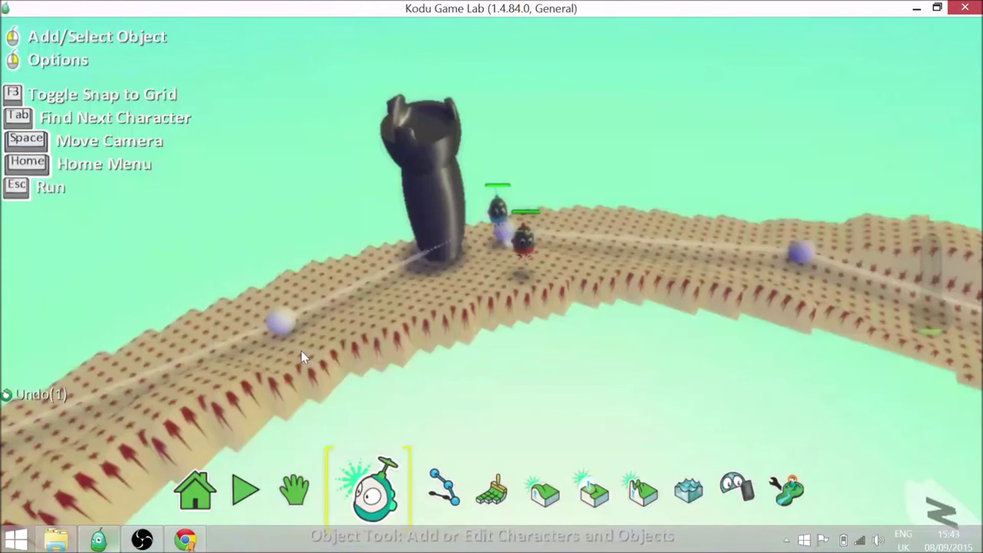
mouse_move(424, 180)
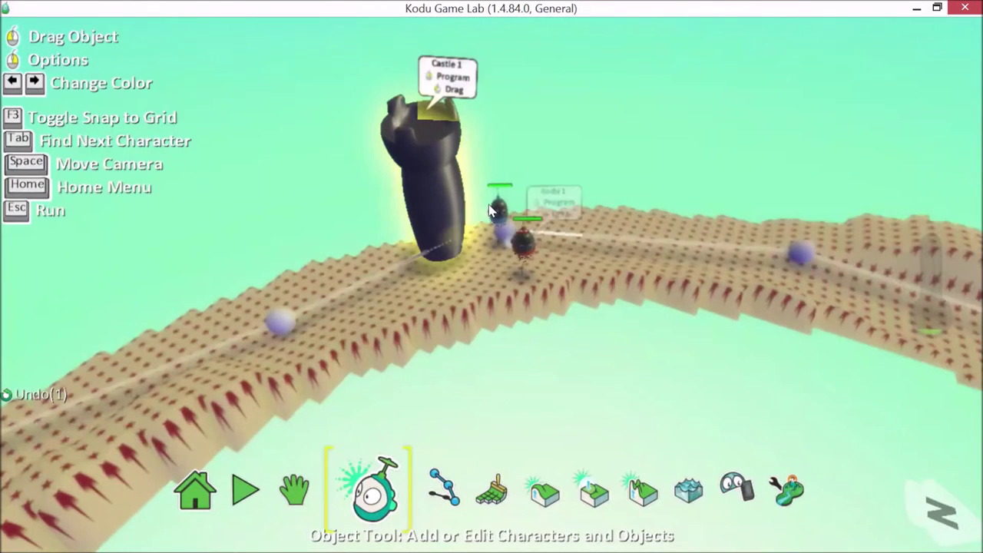
Open the castle's program and make rule 2 trigger WHEN bumped.
right_click(420, 168)
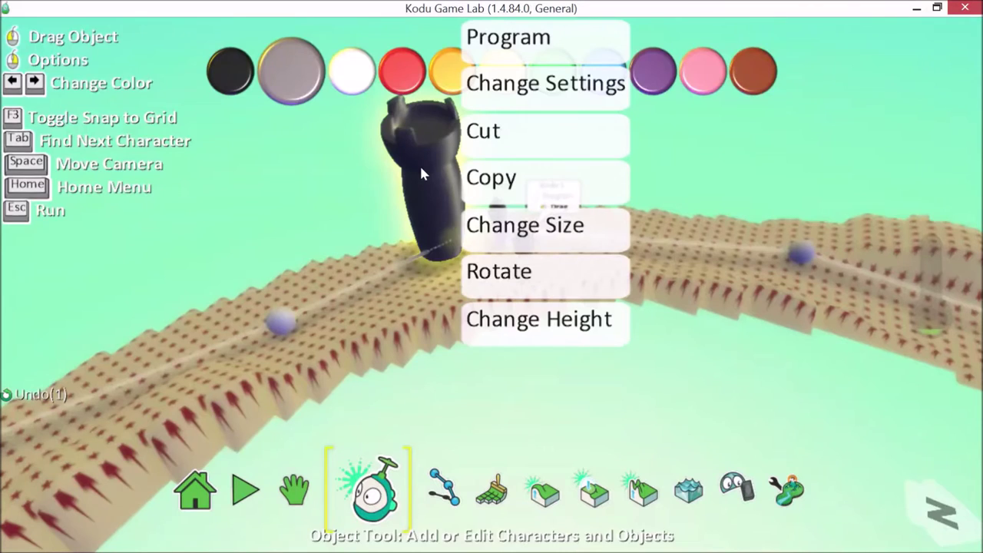
left_click(510, 39)
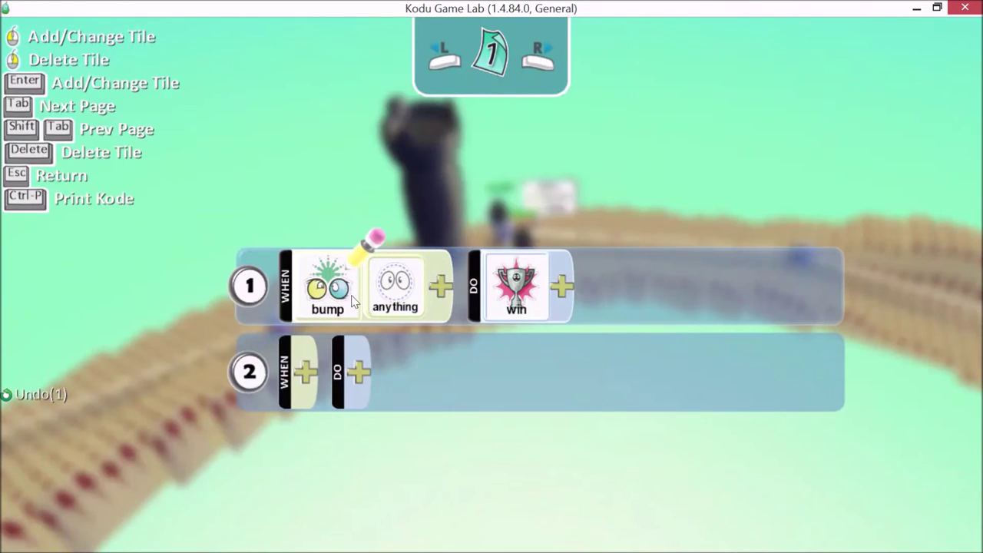
left_click(305, 372)
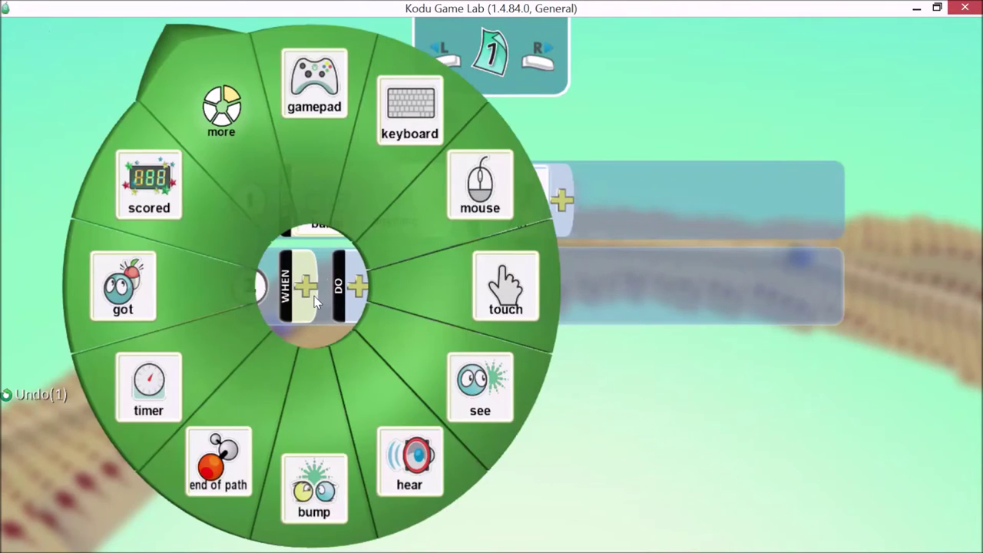
left_click(340, 444)
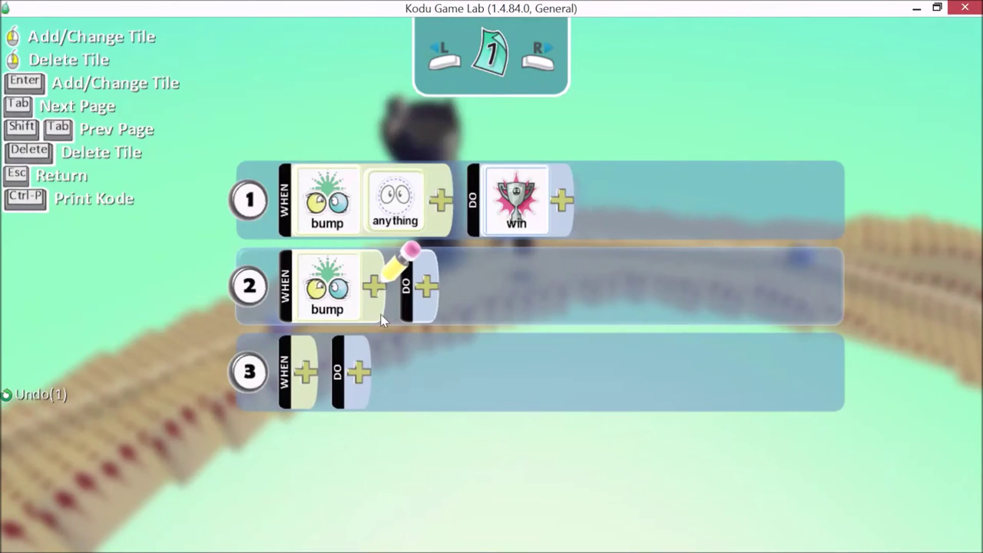
Set rule 2 to DO game next level, attaching the Level 2 world.
left_click(426, 288)
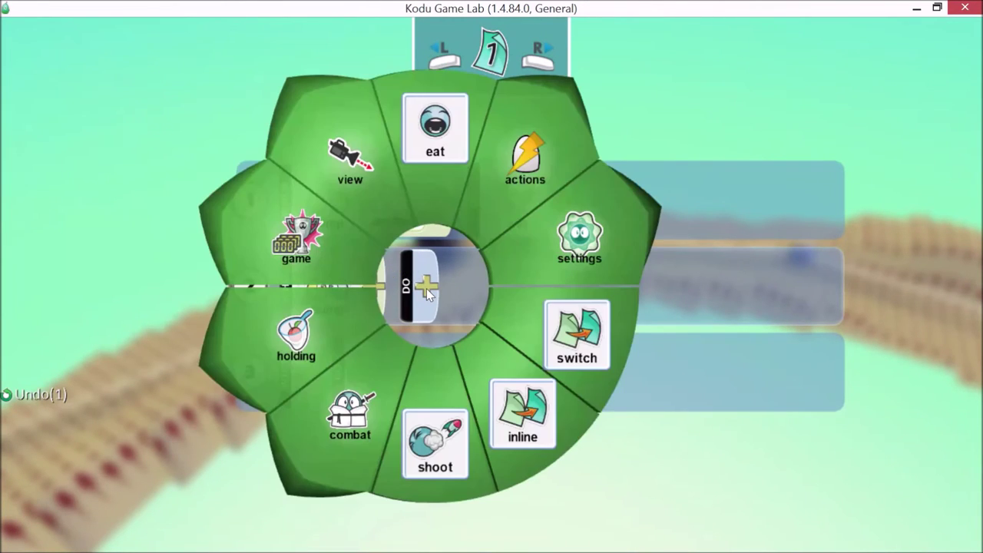
left_click(335, 256)
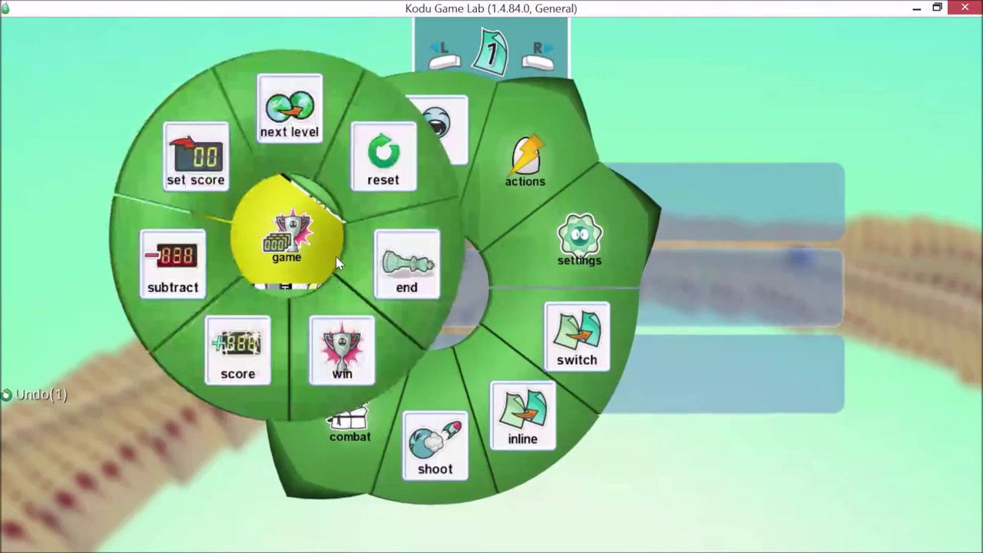
left_click(296, 125)
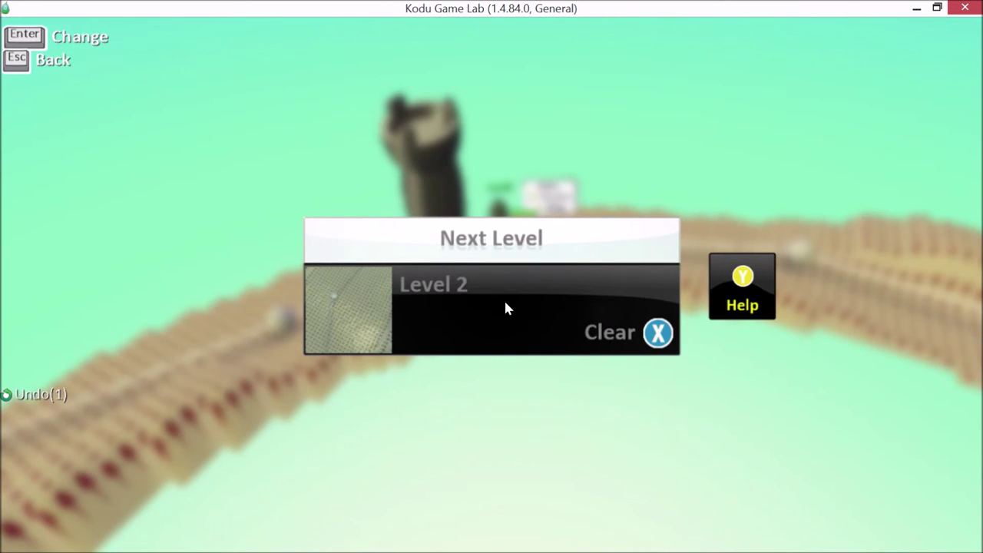
left_click(448, 293)
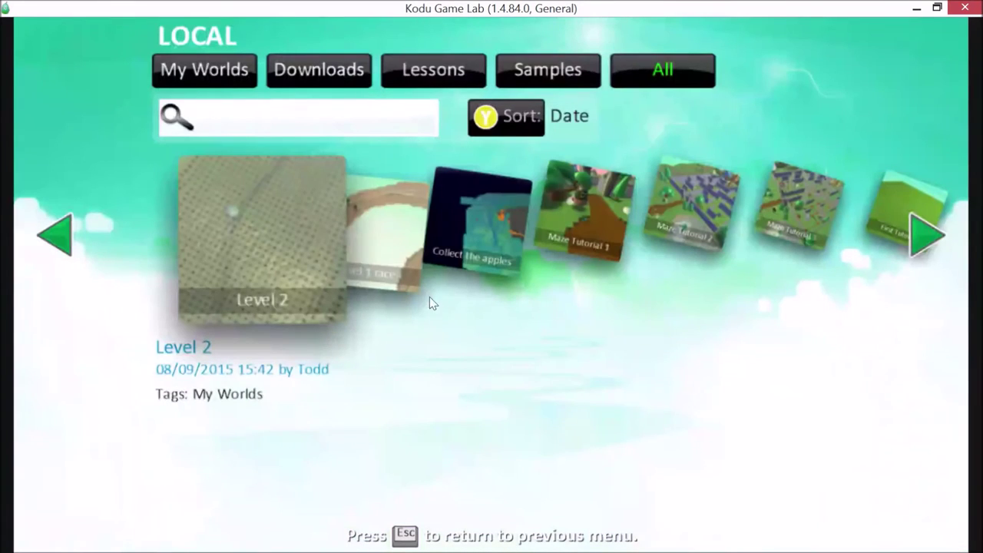
left_click(271, 245)
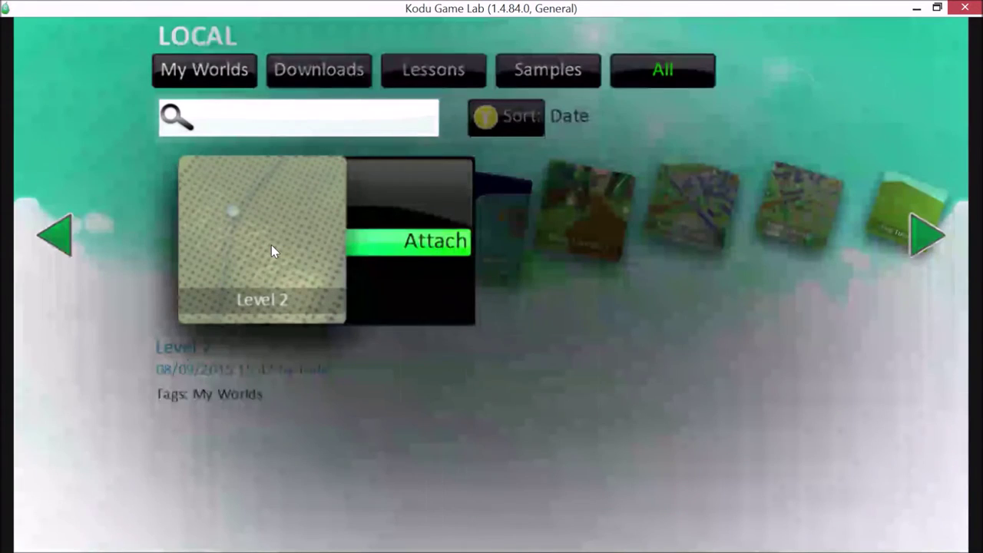
left_click(422, 246)
left_click(427, 364)
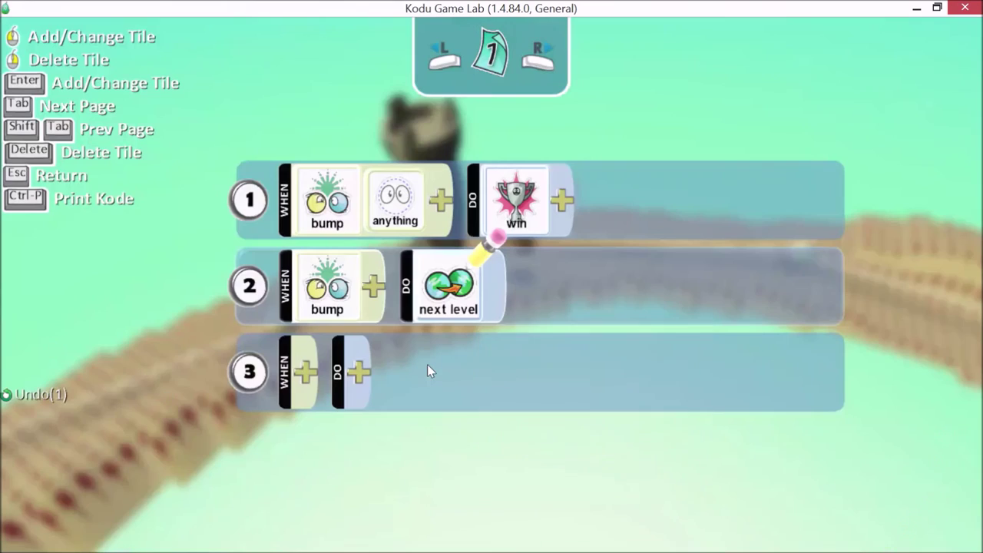
Play the race, save over the existing Level 1 file, and continue into Level 2.
key("Escape")
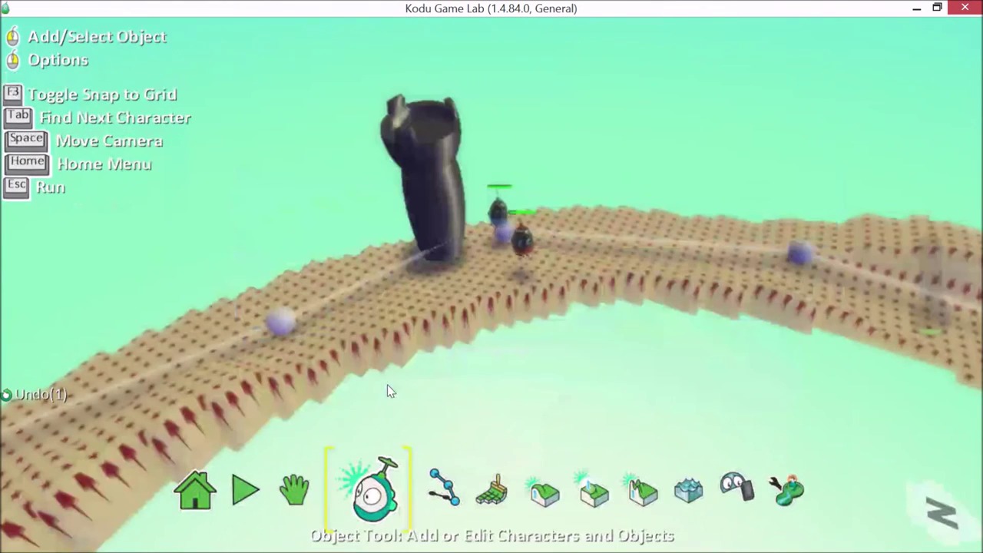
key("Escape")
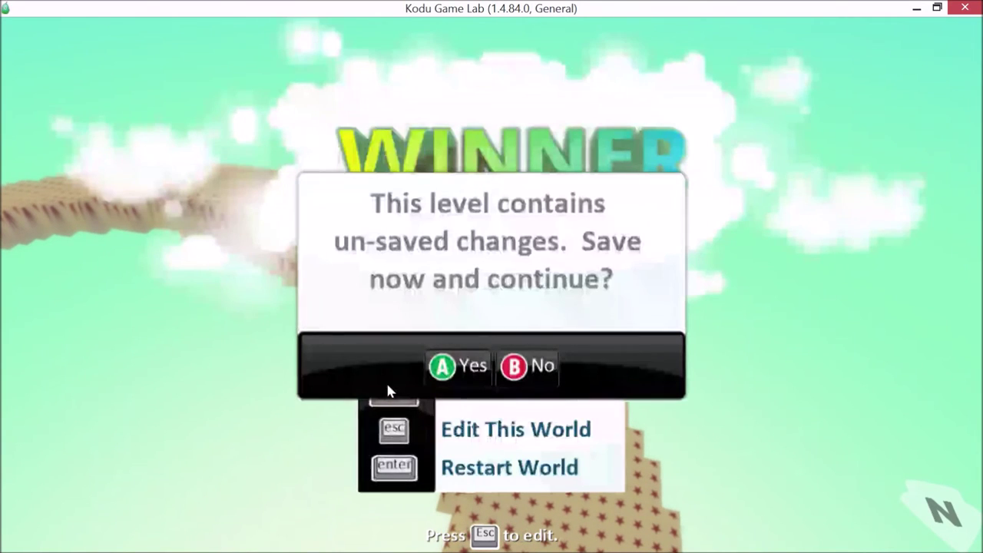
left_click(444, 369)
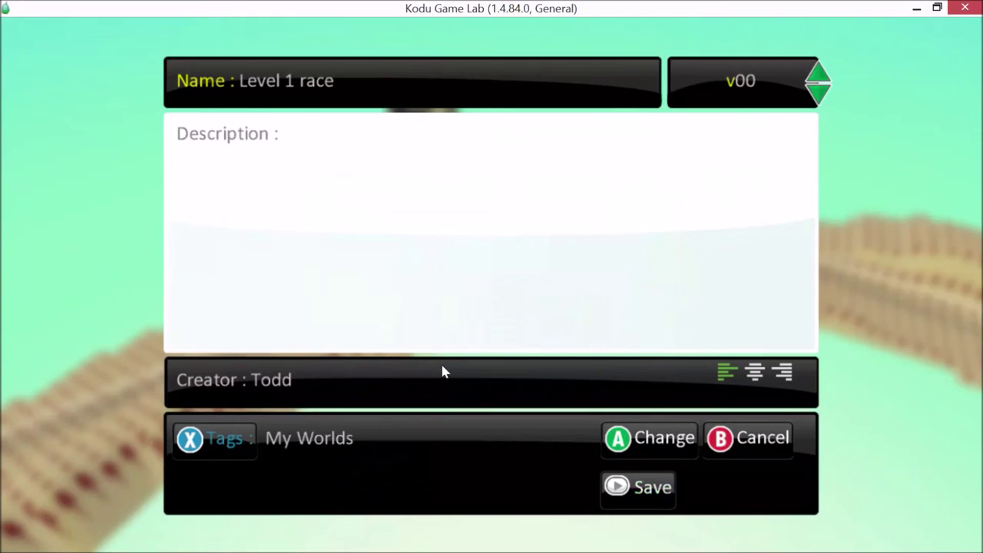
left_click(645, 486)
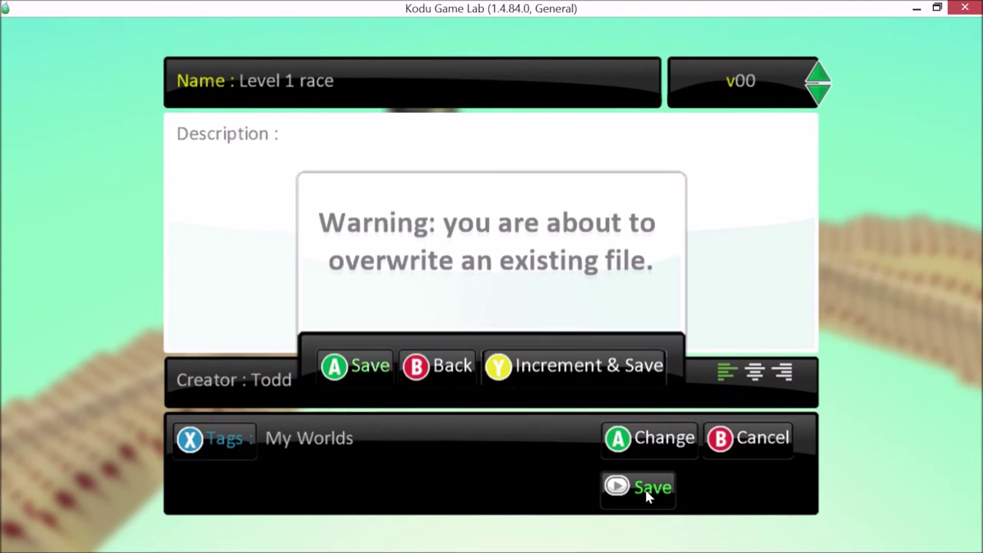
left_click(371, 368)
key("Return")
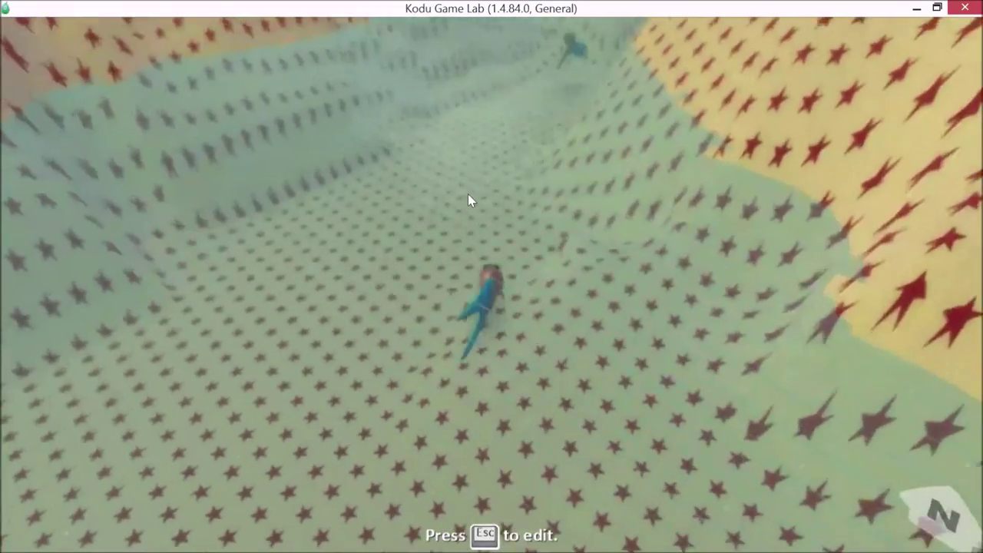
Back in edit mode, raise water over the basin with the Water Tool.
key("Escape")
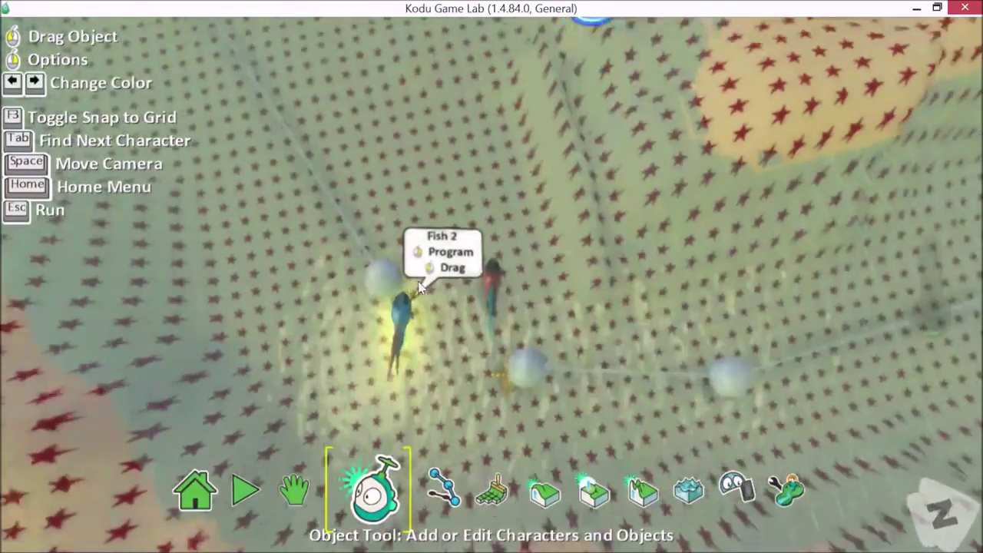
scroll(487, 306, "down", 3)
scroll(486, 306, "down", 3)
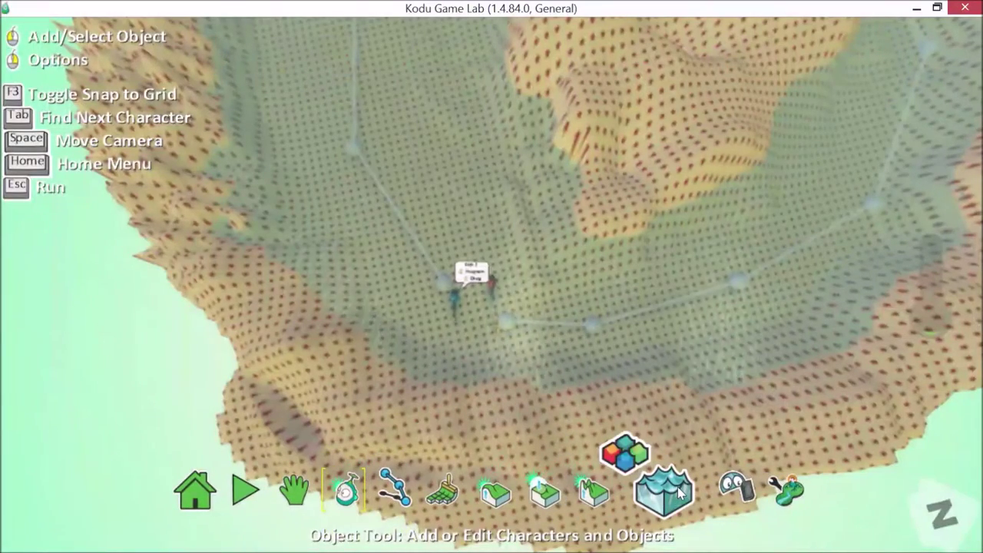
left_click(665, 492)
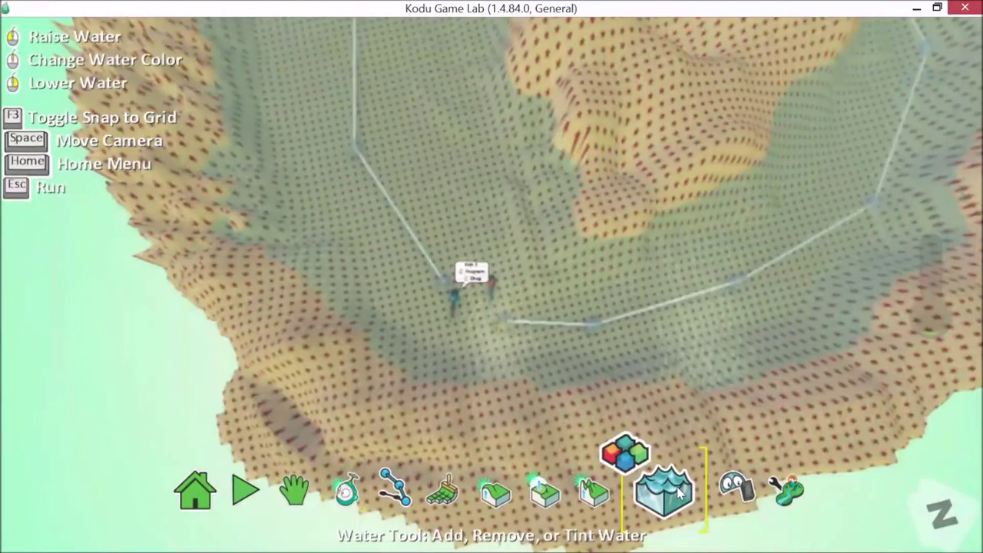
left_click(556, 276)
Tint the water orange using swatch 7 from the colour cube.
scroll(556, 275, "down", 3)
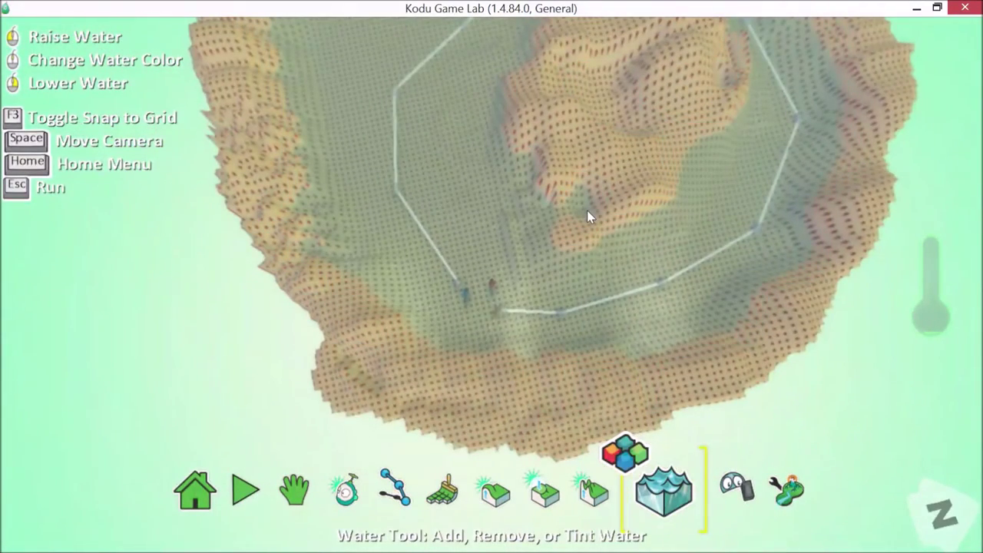
scroll(586, 215, "down", 3)
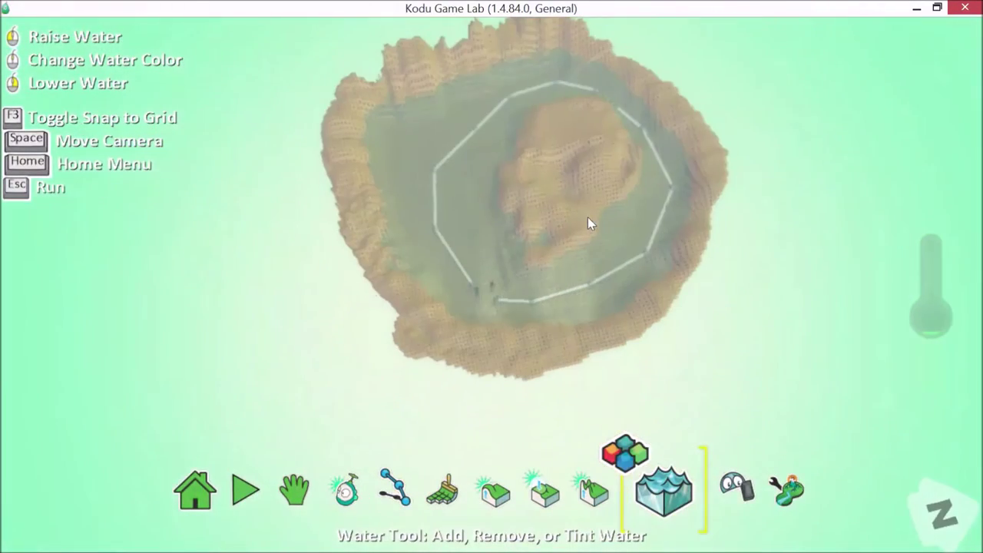
left_click(628, 460)
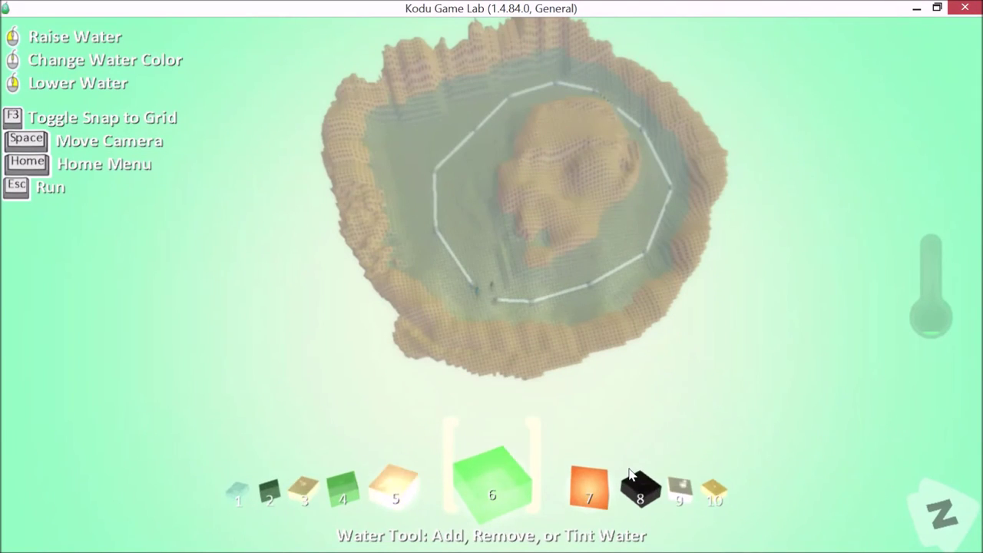
left_click(589, 492)
left_click(492, 483)
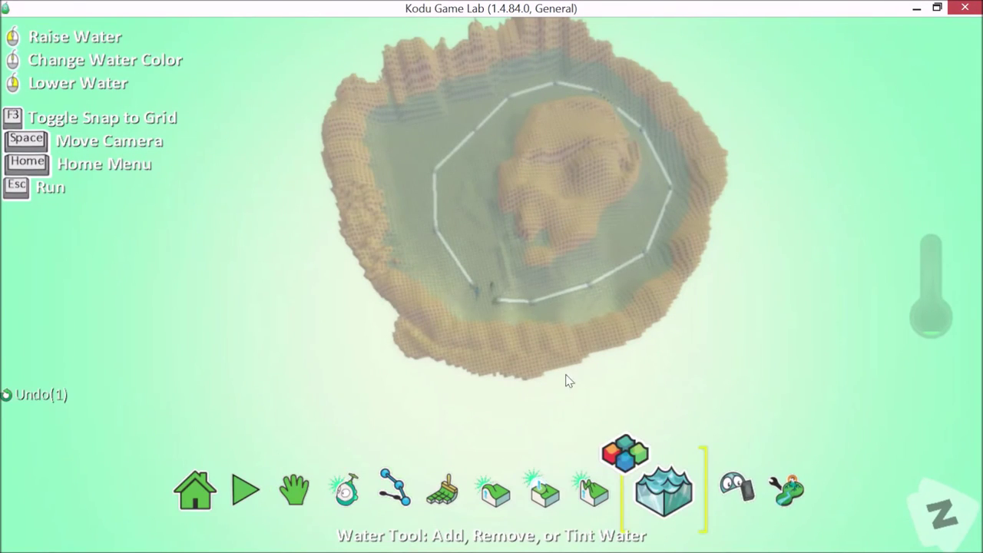